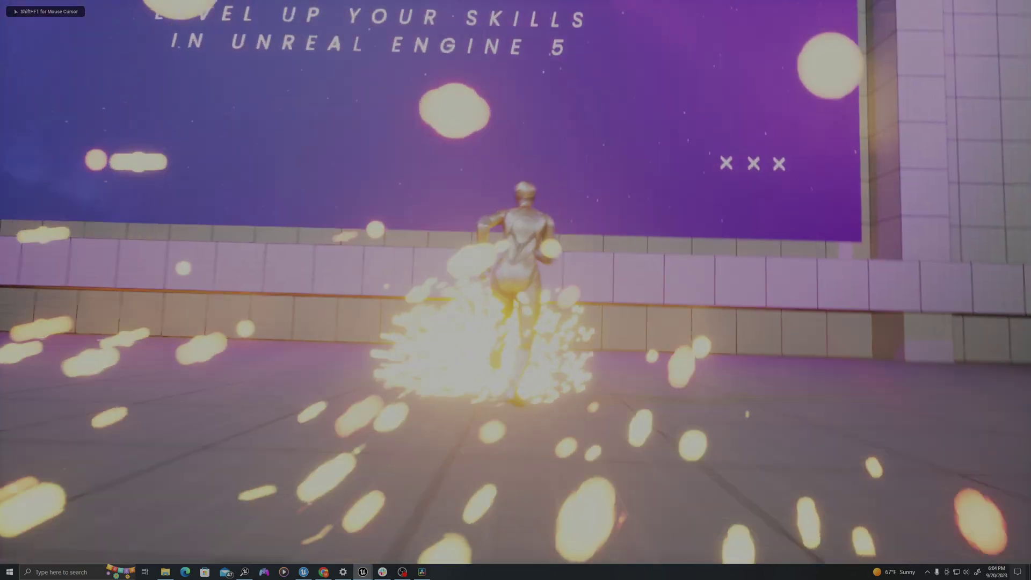
pyautogui.press('w')
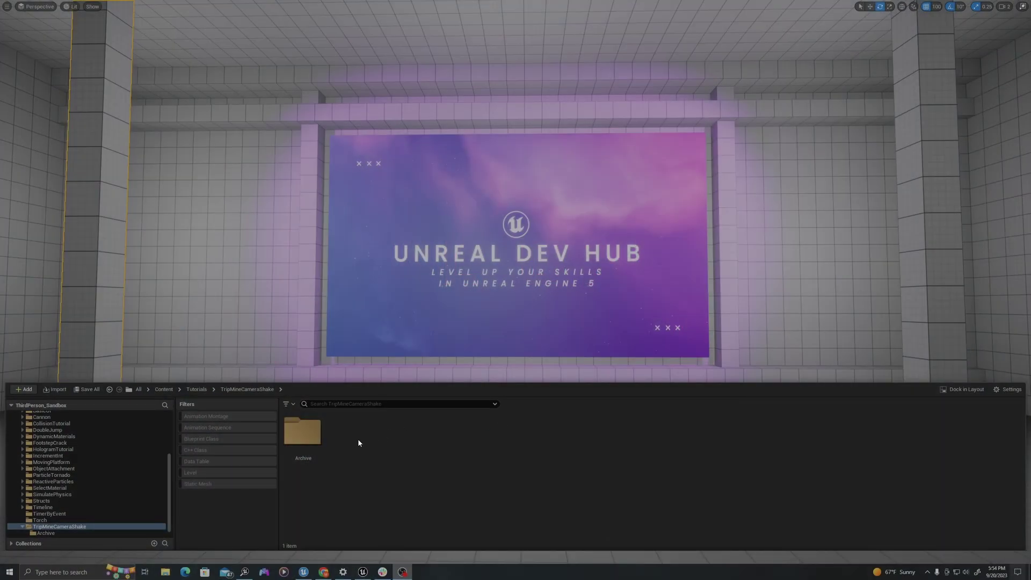
# - Create an Actor blueprint named BP_CameraShakeActor
pyautogui.rightClick(359, 433)
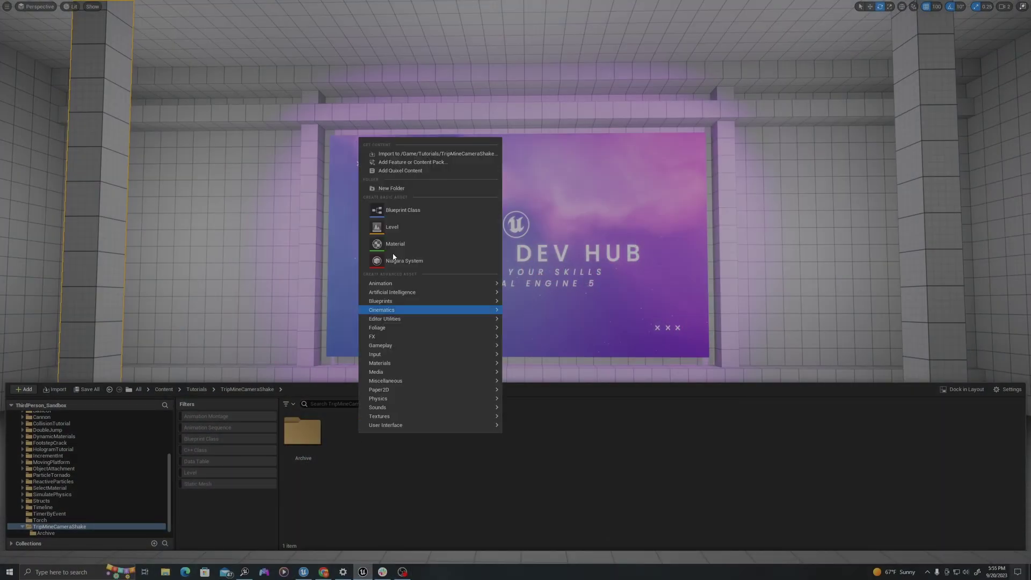
pyautogui.click(404, 212)
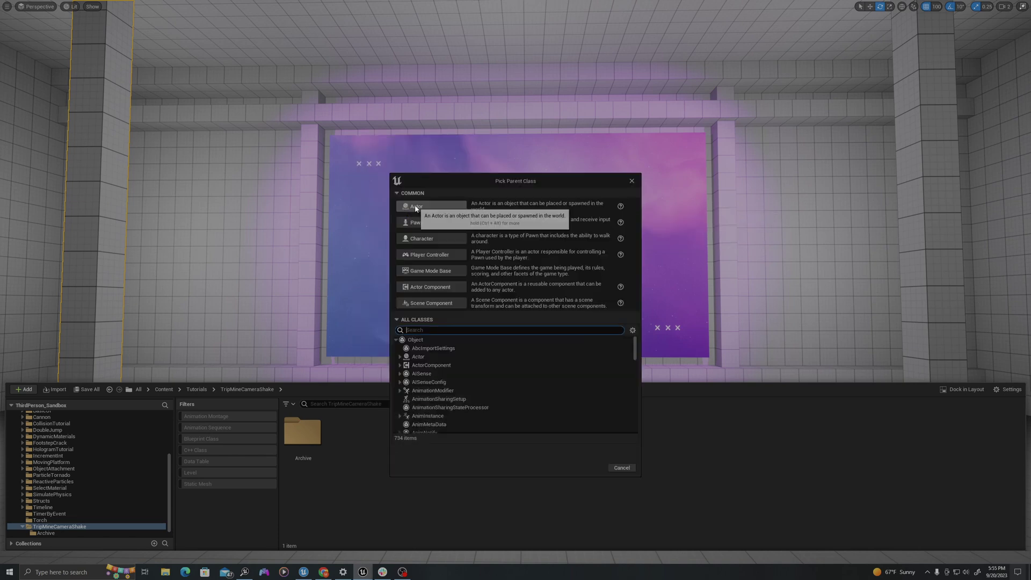
pyautogui.click(417, 208)
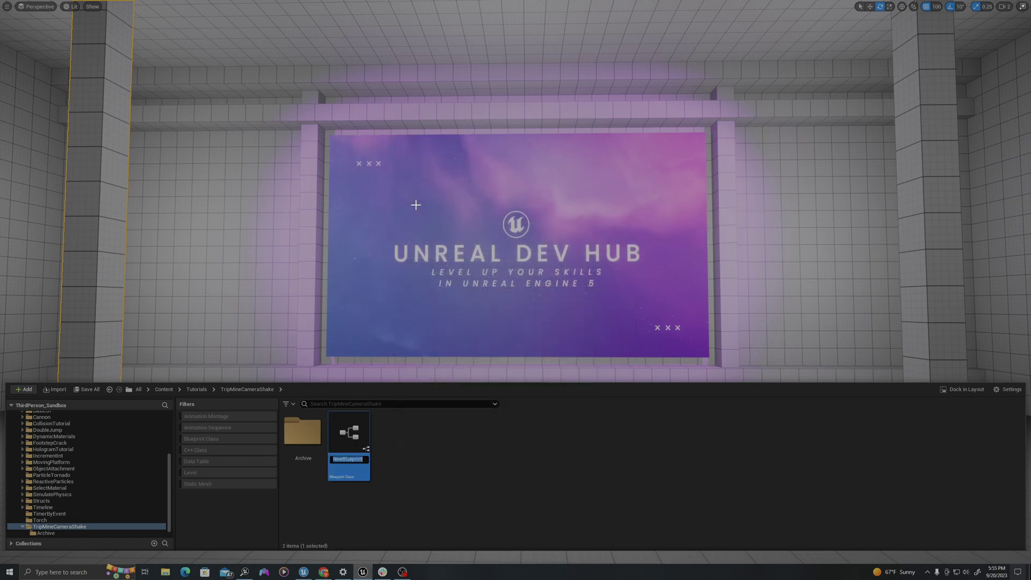
pyautogui.write('BP_CameraShakeActor')
pyautogui.press('Return')
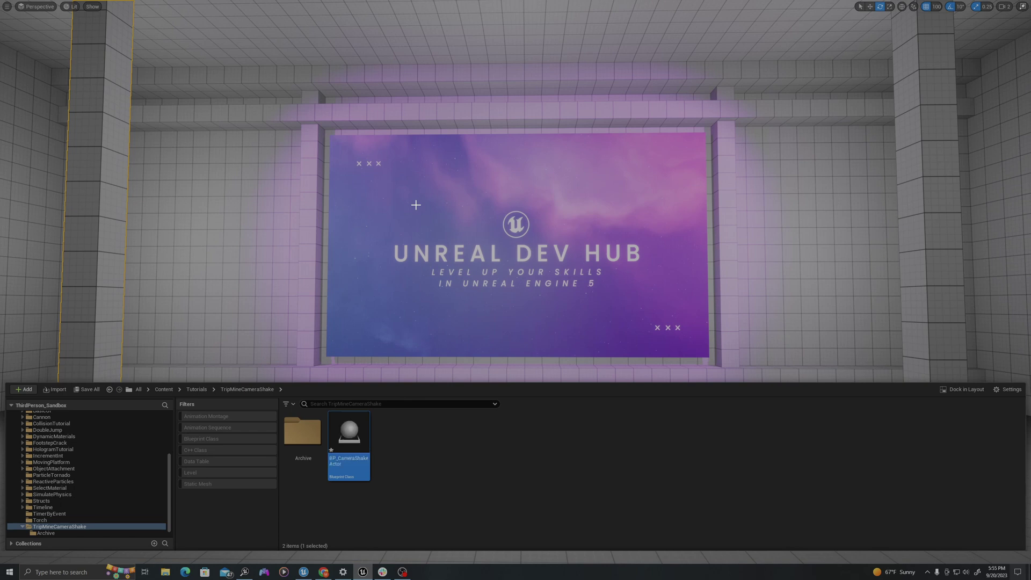
# - Create a CameraShakeBase blueprint and begin naming it CS_SimpleShakeExplosion
pyautogui.rightClick(426, 436)
pyautogui.click(452, 215)
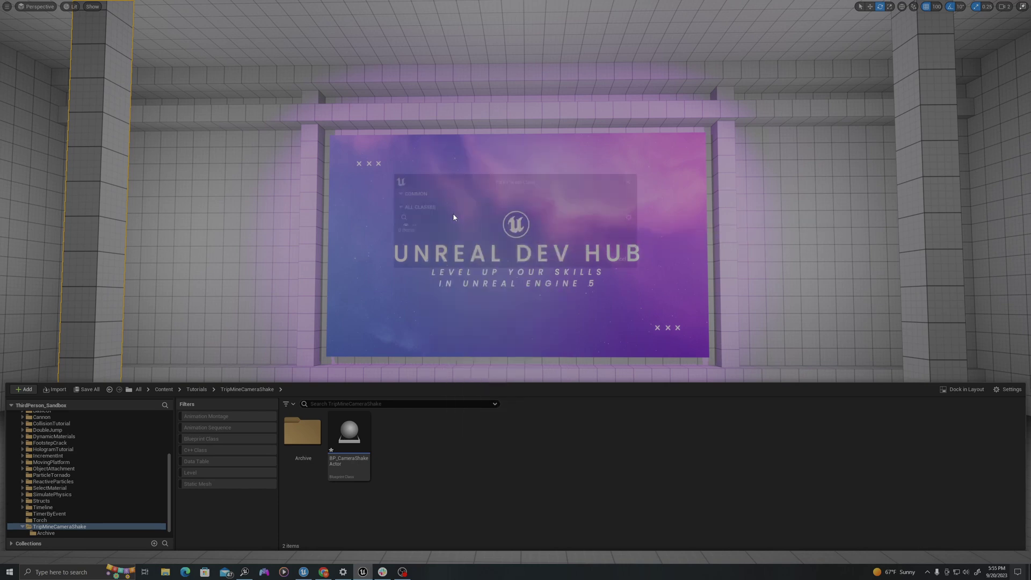
pyautogui.write('camerashake')
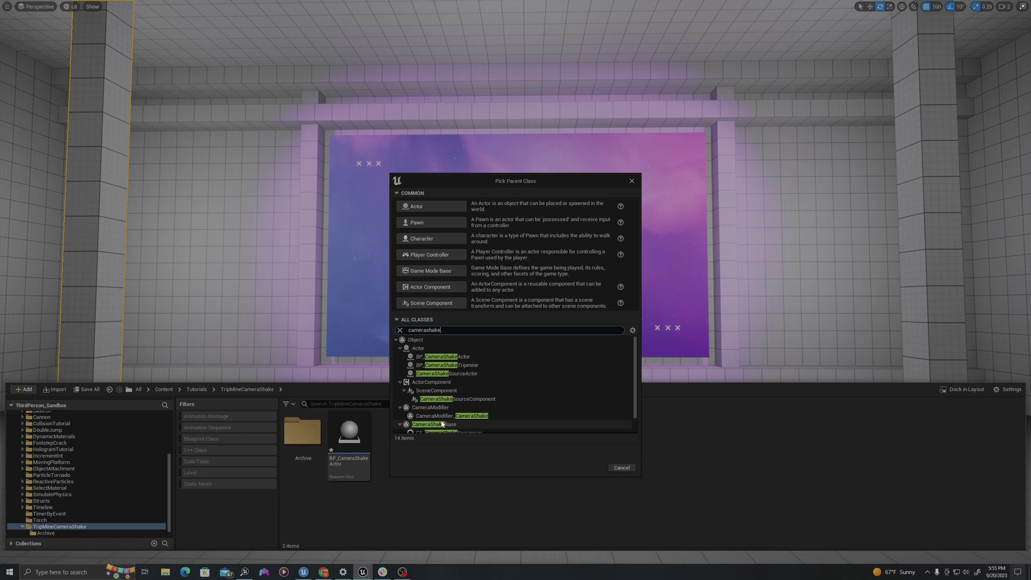
pyautogui.scroll(-1, 441, 407)
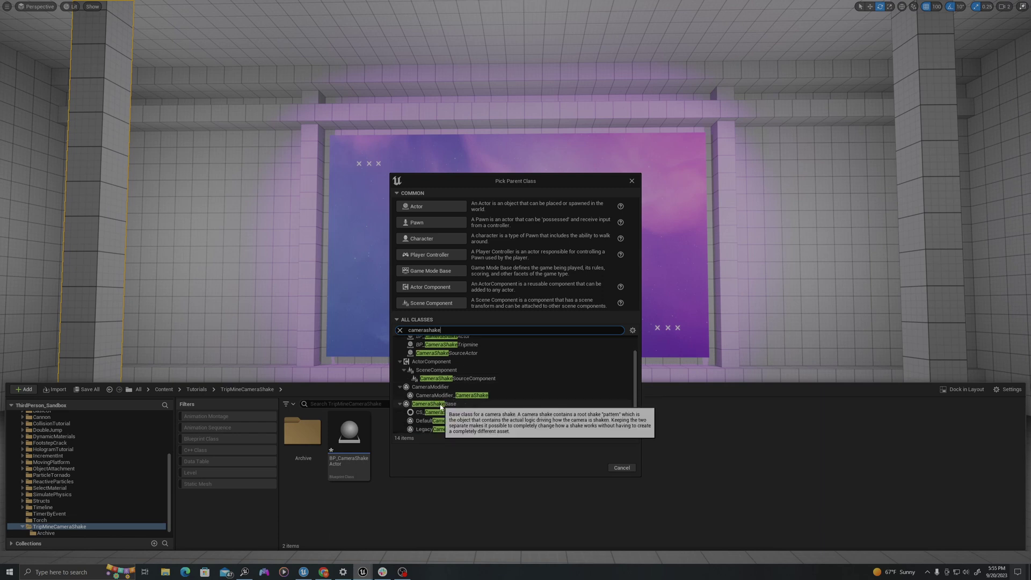
pyautogui.click(441, 406)
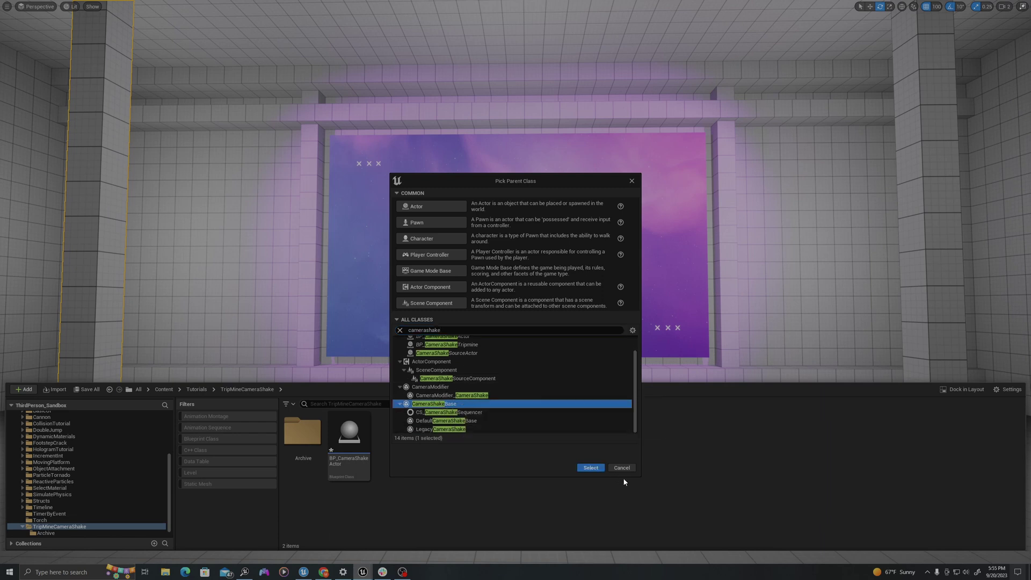
pyautogui.click(590, 468)
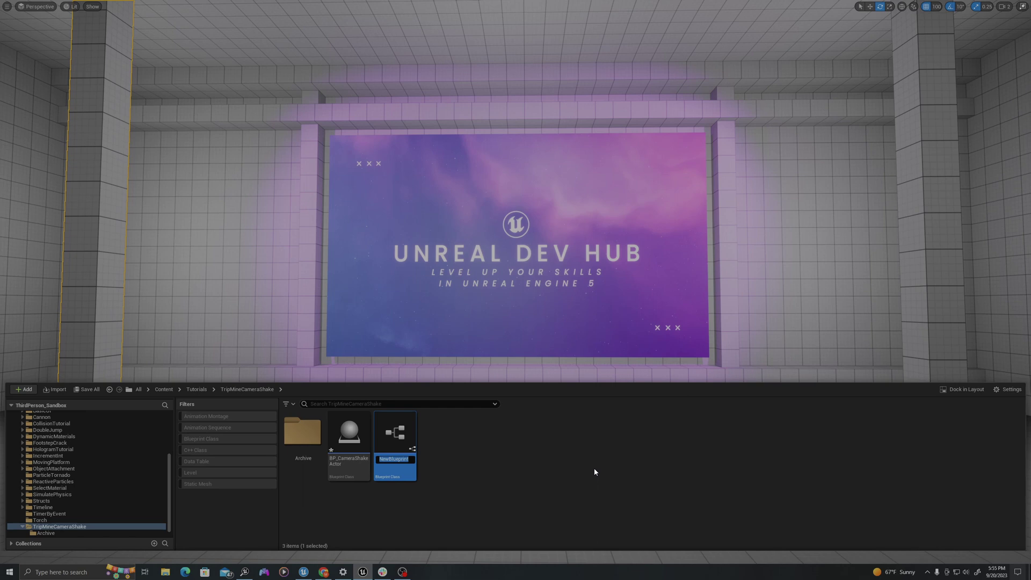
pyautogui.write('C')
# - Confirm the CS_SimpleShakeExplosion name and start a new Niagara system from an emitter template
pyautogui.press('Return')
pyautogui.rightClick(437, 432)
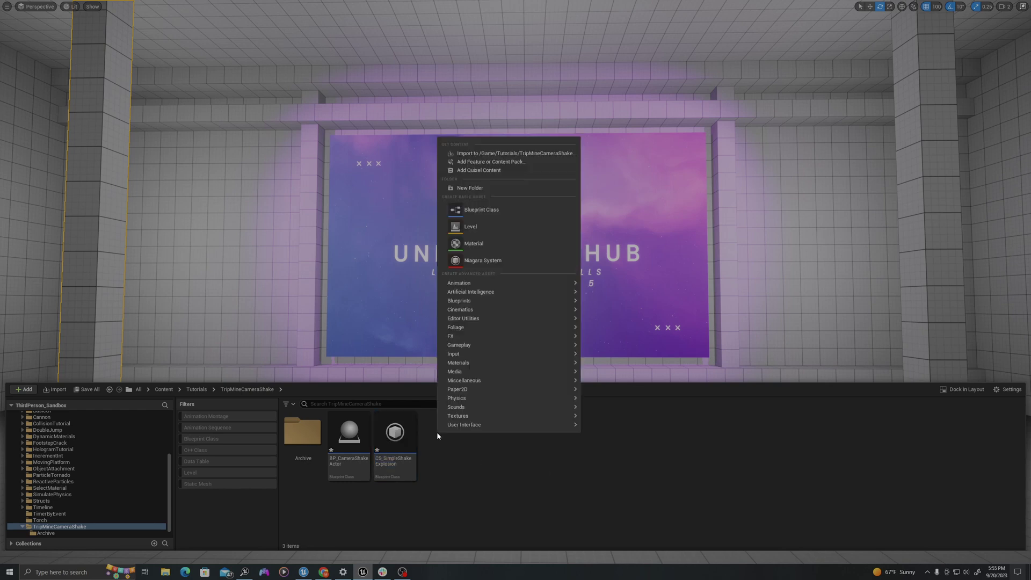
pyautogui.click(475, 266)
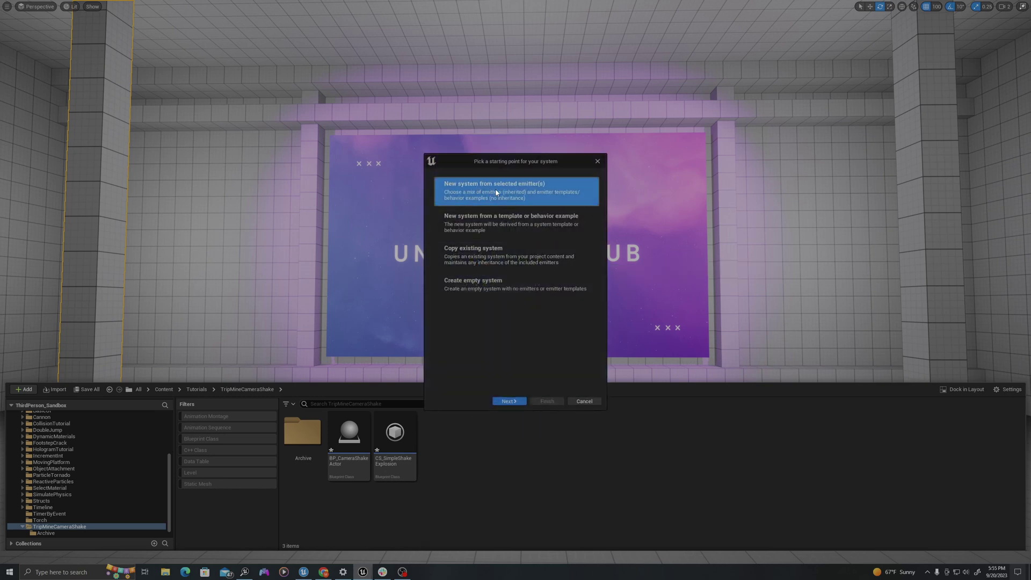
pyautogui.click(509, 401)
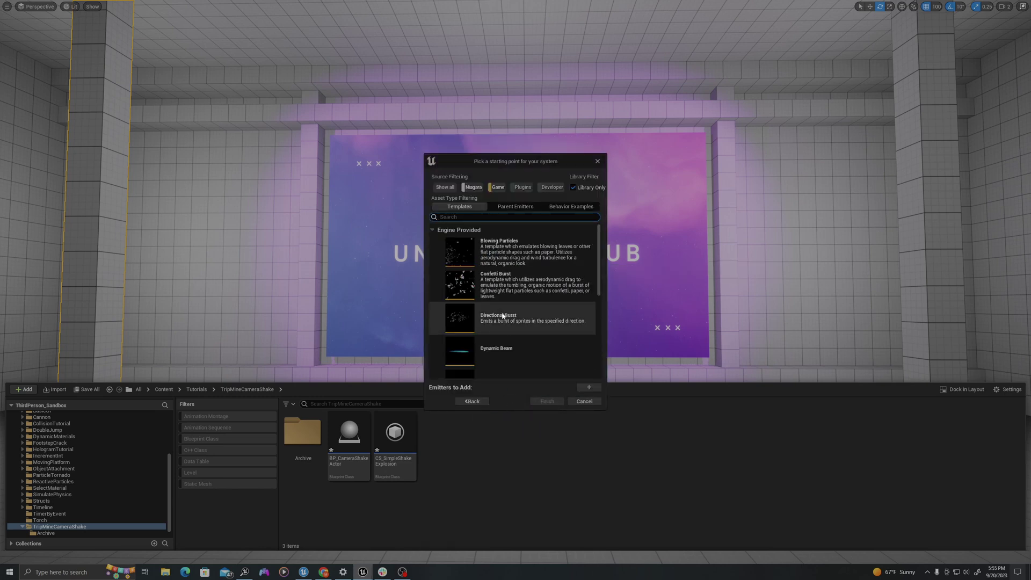
pyautogui.scroll(-3, 501, 309)
pyautogui.scroll(-2, 501, 310)
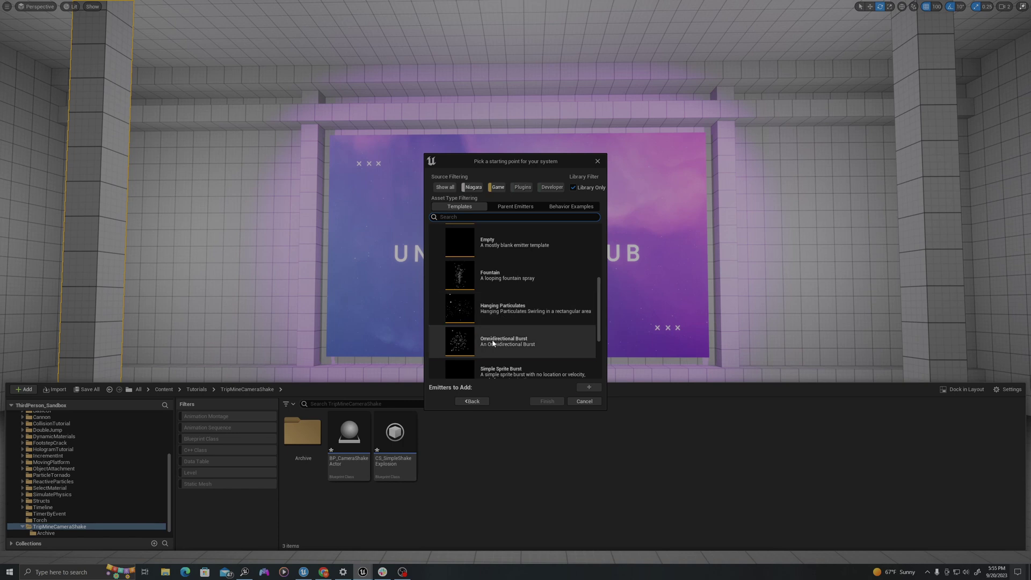
# - Build the system from the Omnidirectional Burst emitter and name it NS_ExplosionBurst
pyautogui.click(494, 342)
pyautogui.click(589, 389)
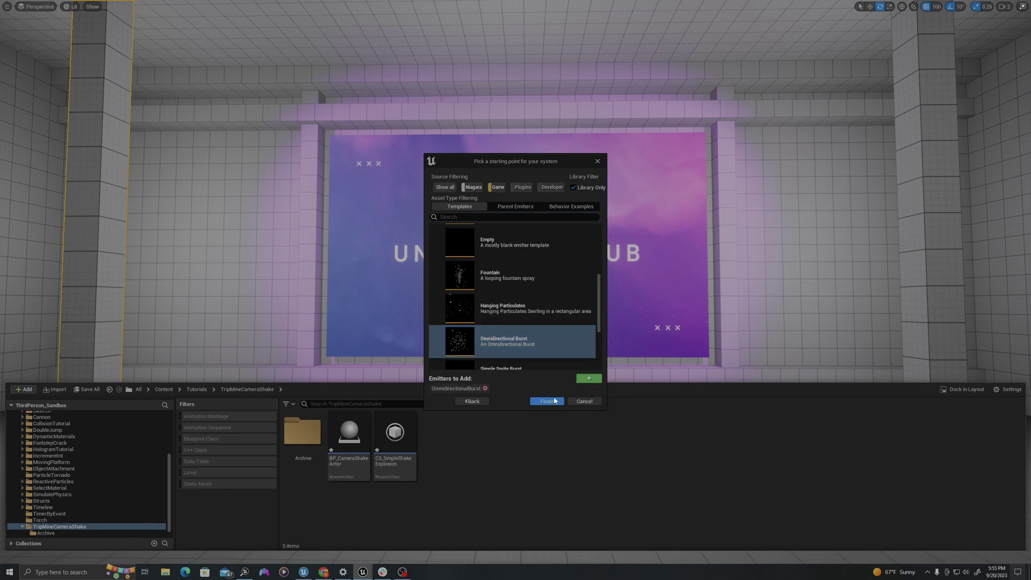
pyautogui.click(551, 402)
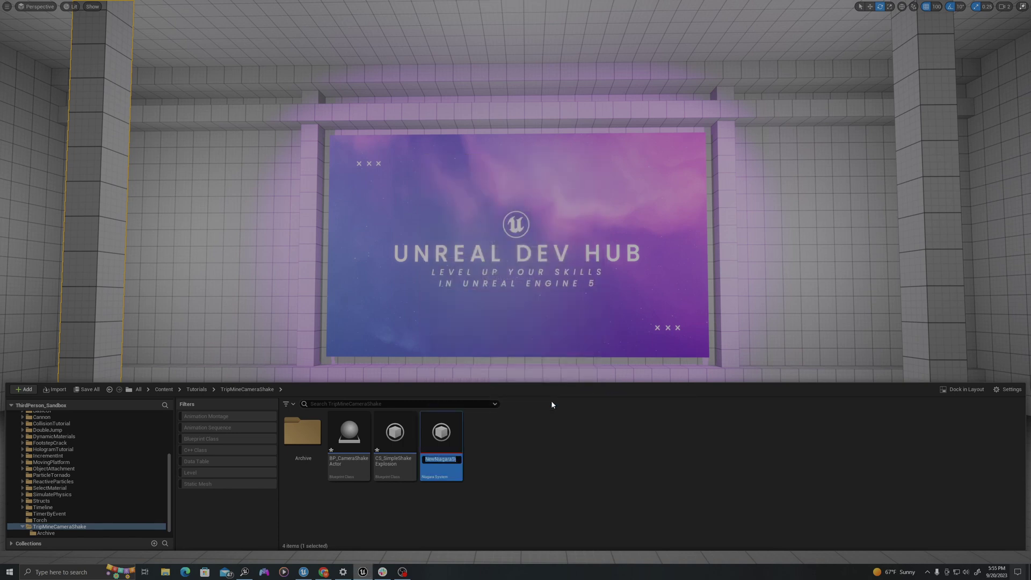
pyautogui.write('N')
pyautogui.write('S_ExplosionBurst')
pyautogui.press('Return')
pyautogui.click(509, 455)
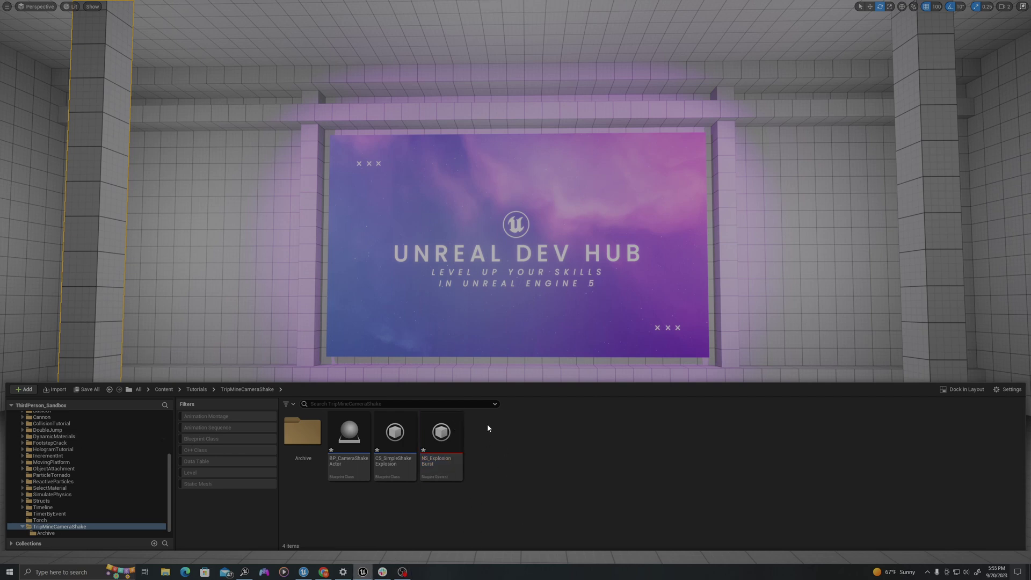
# - Set NS_ExplosionBurst's Spawn Burst Instantaneous spawn count to 1000
pyautogui.doubleClick(448, 432)
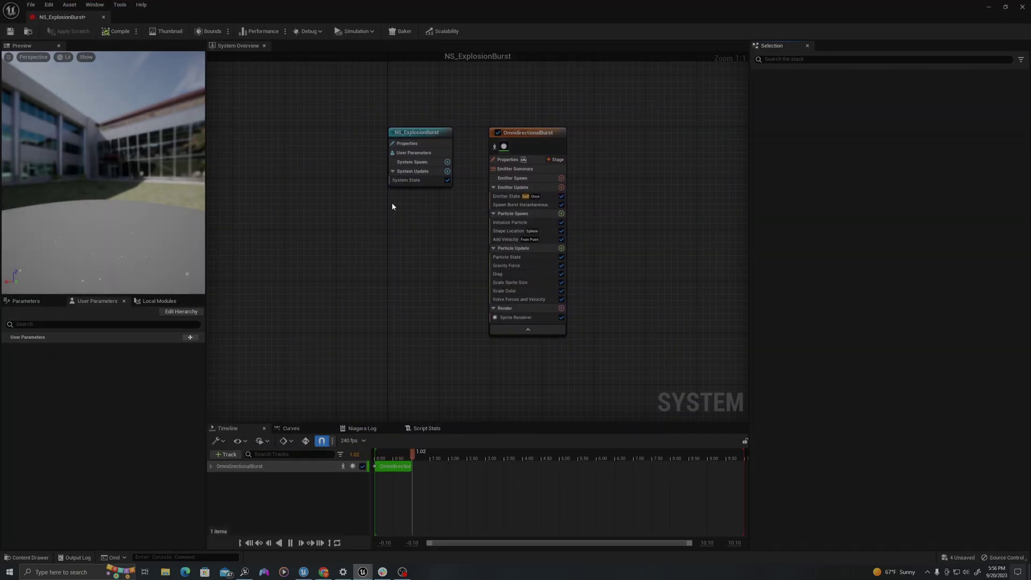
pyautogui.click(399, 454)
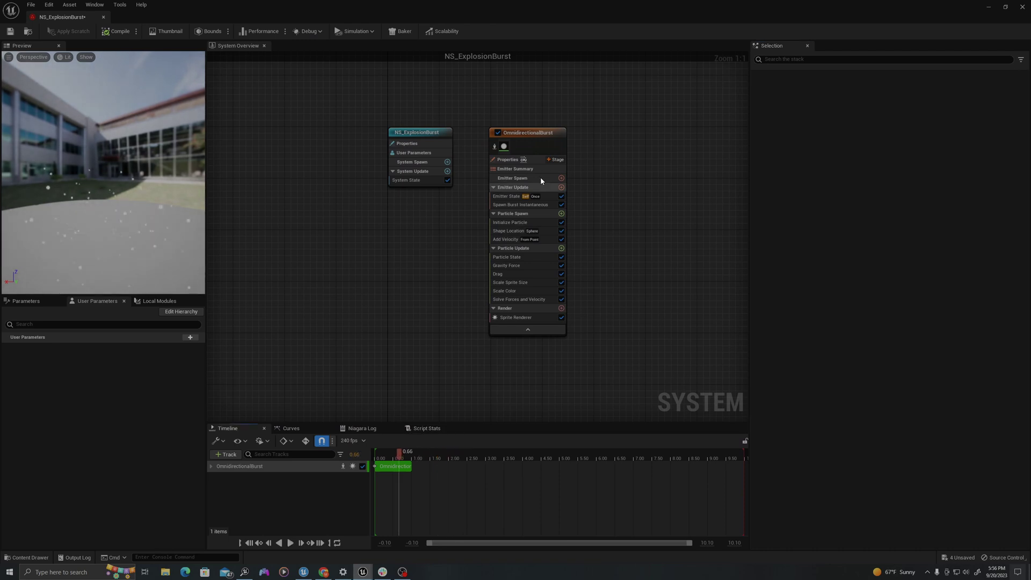
pyautogui.click(514, 205)
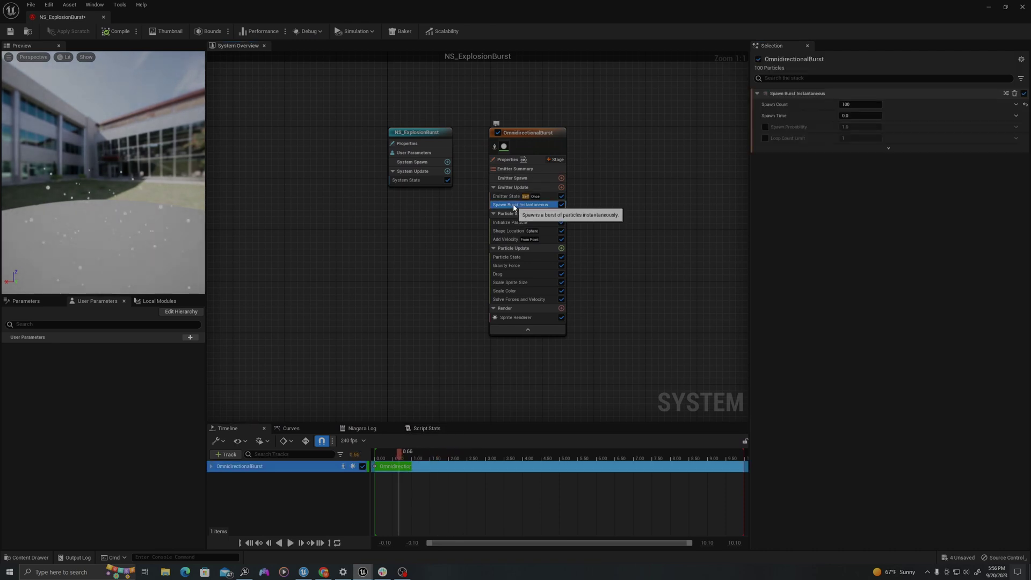
pyautogui.click(858, 105)
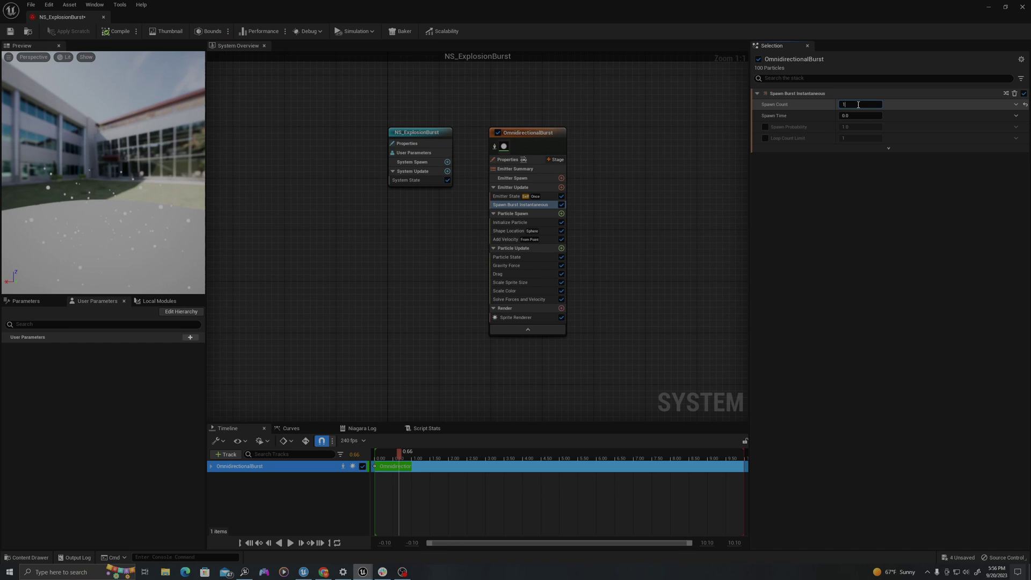
pyautogui.write('1000')
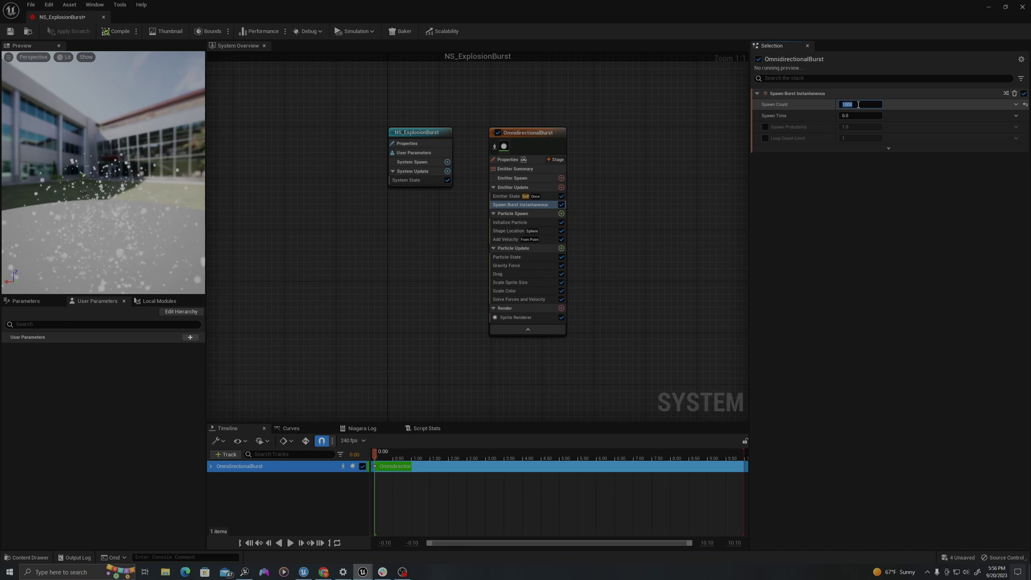
pyautogui.press('Return')
# - Set the Add Velocity origin offset Z to -50
pyautogui.click(508, 241)
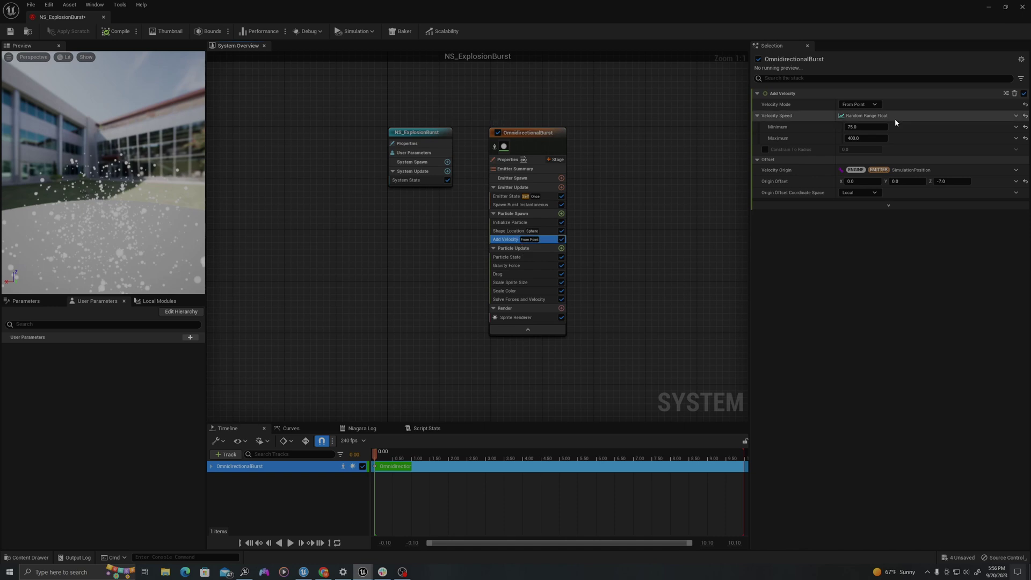
pyautogui.click(953, 183)
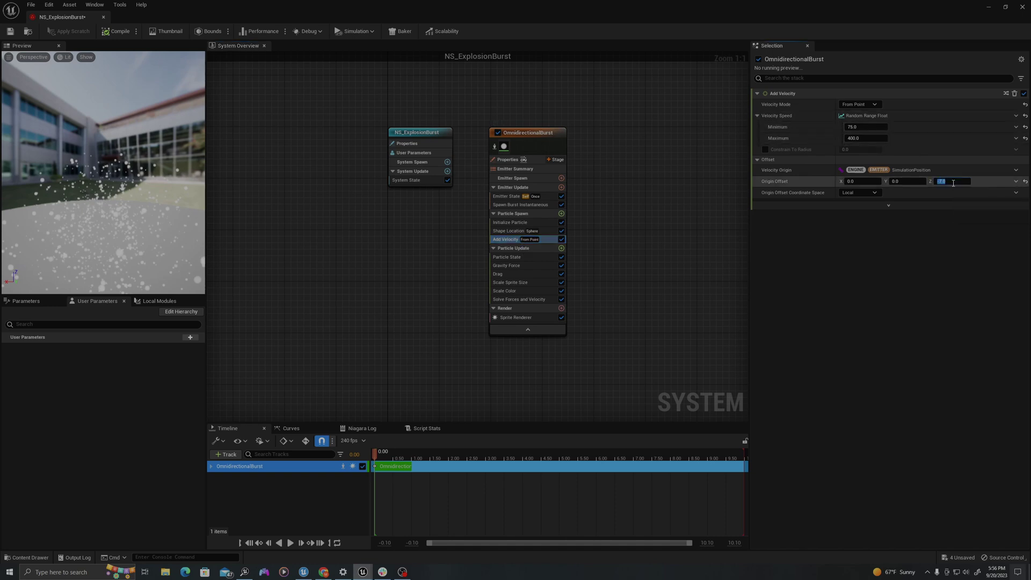
pyautogui.press('Return')
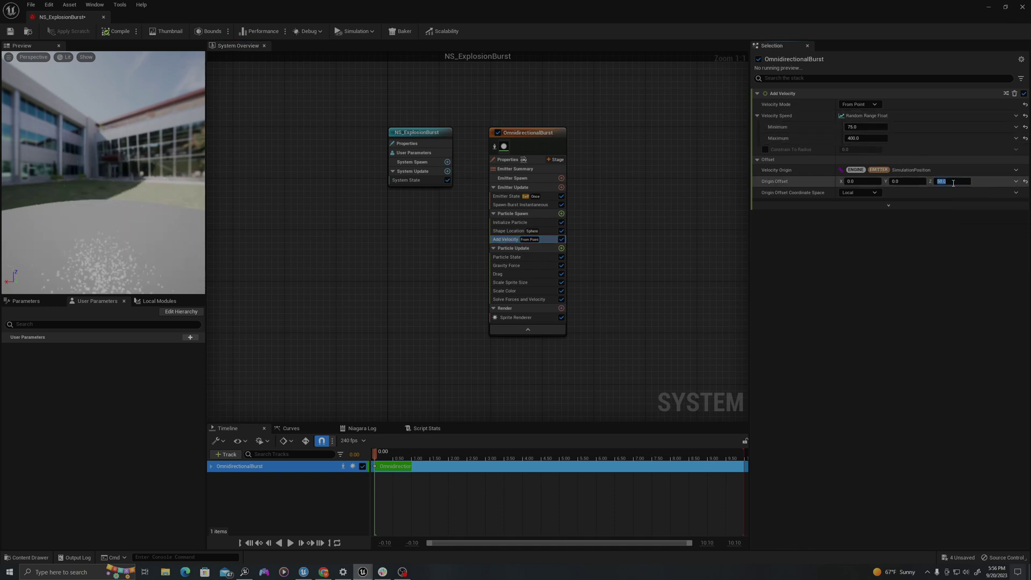
pyautogui.write('-50')
pyautogui.press('Return')
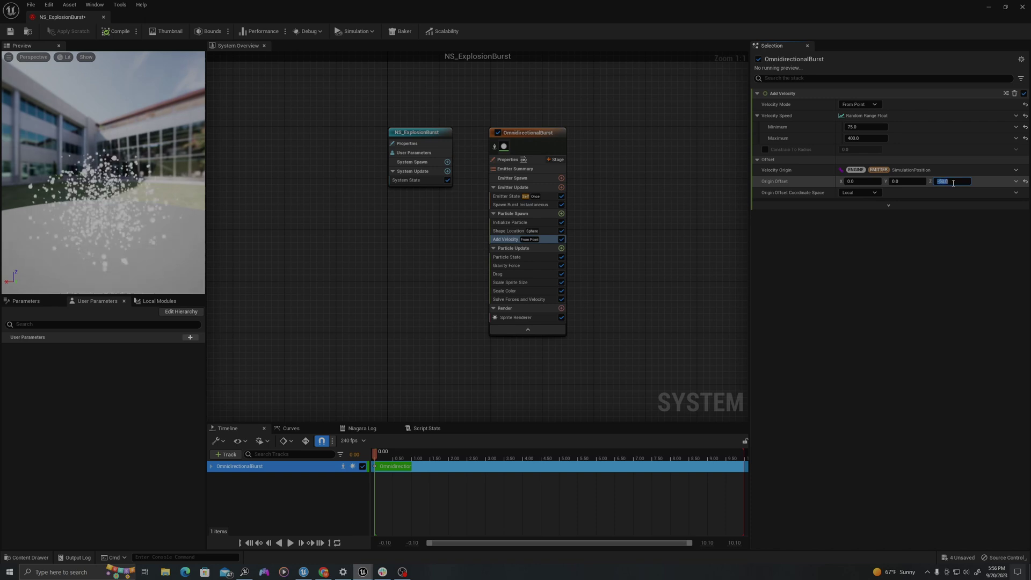
pyautogui.moveTo(392, 457)
pyautogui.mouseDown()
pyautogui.moveTo(406, 458)
pyautogui.moveTo(381, 456)
pyautogui.mouseUp()
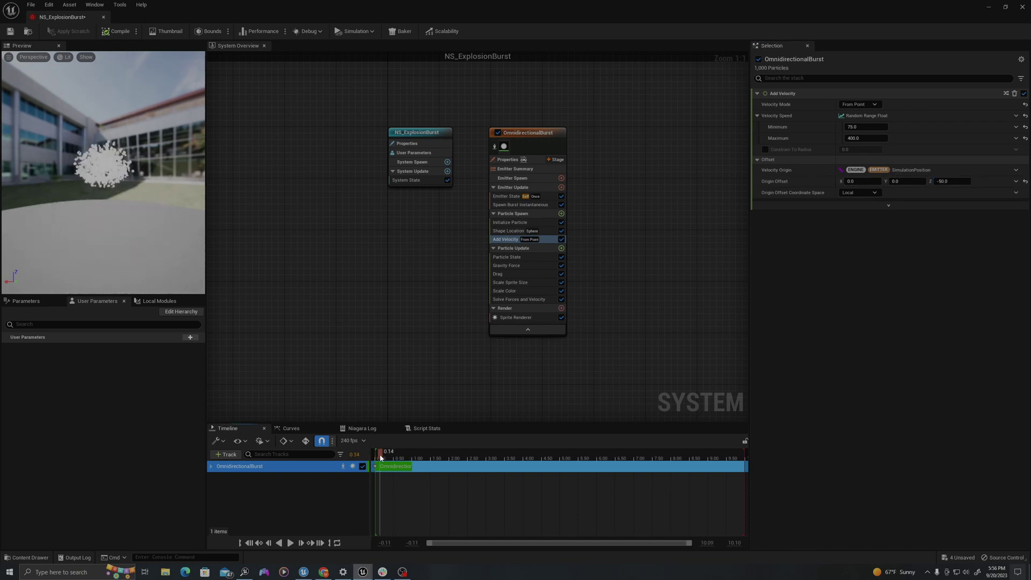
# - Set the Gravity Force Z value to -490
pyautogui.click(529, 266)
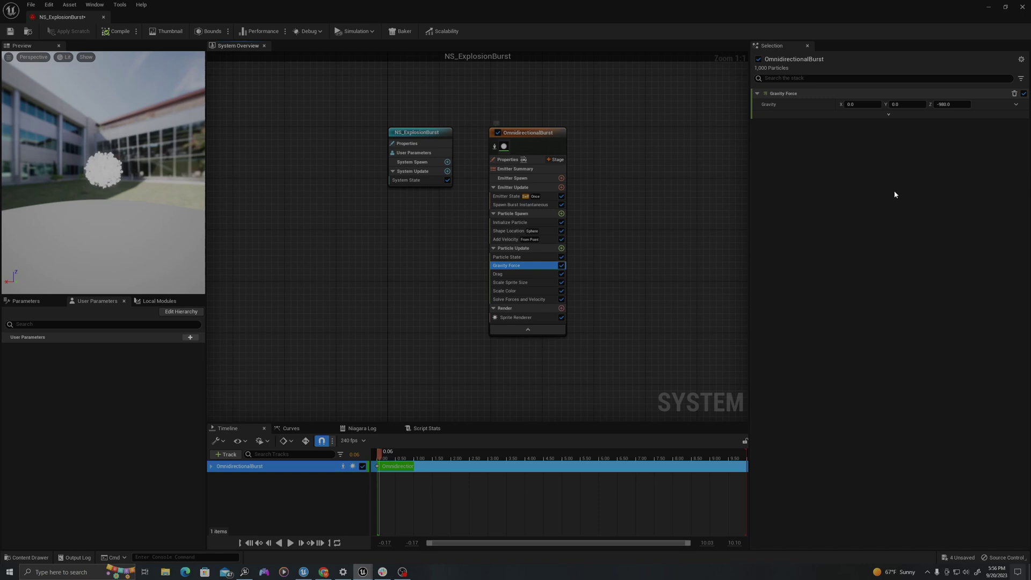
pyautogui.click(961, 105)
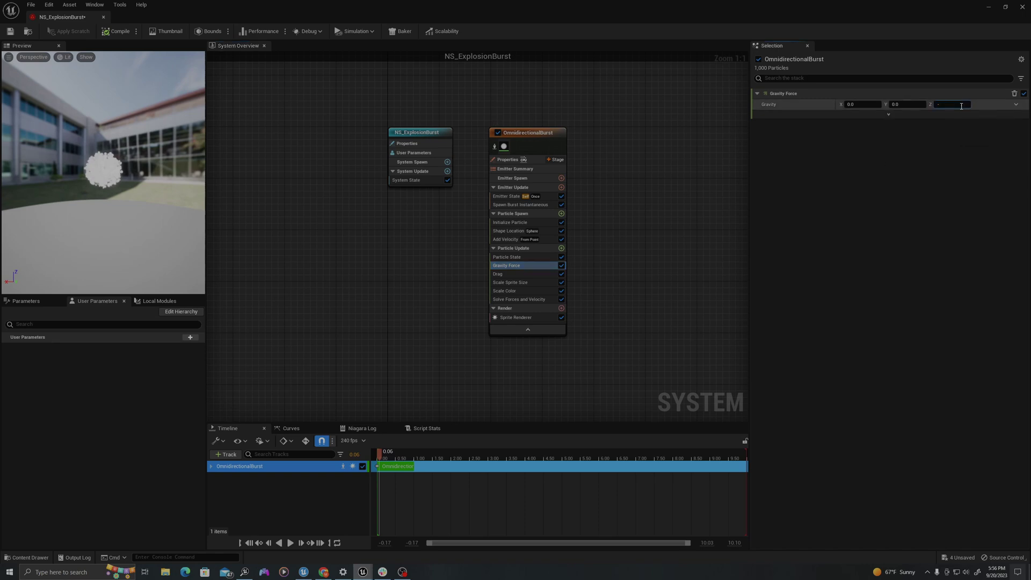
pyautogui.write('-490')
pyautogui.press('Return')
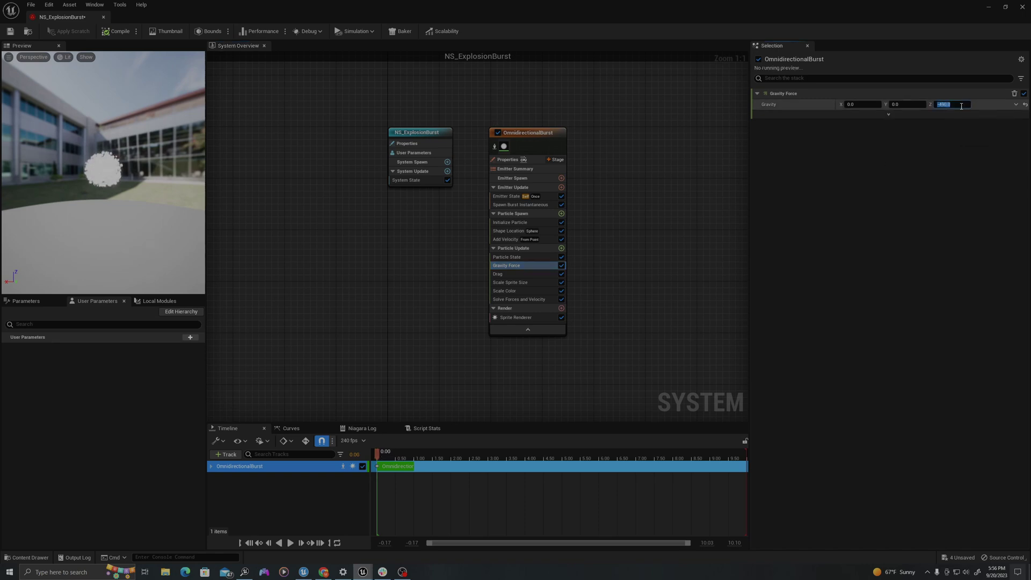
# - Make Initialize Particle color a Random Range Linear Color from red to orange
pyautogui.click(507, 224)
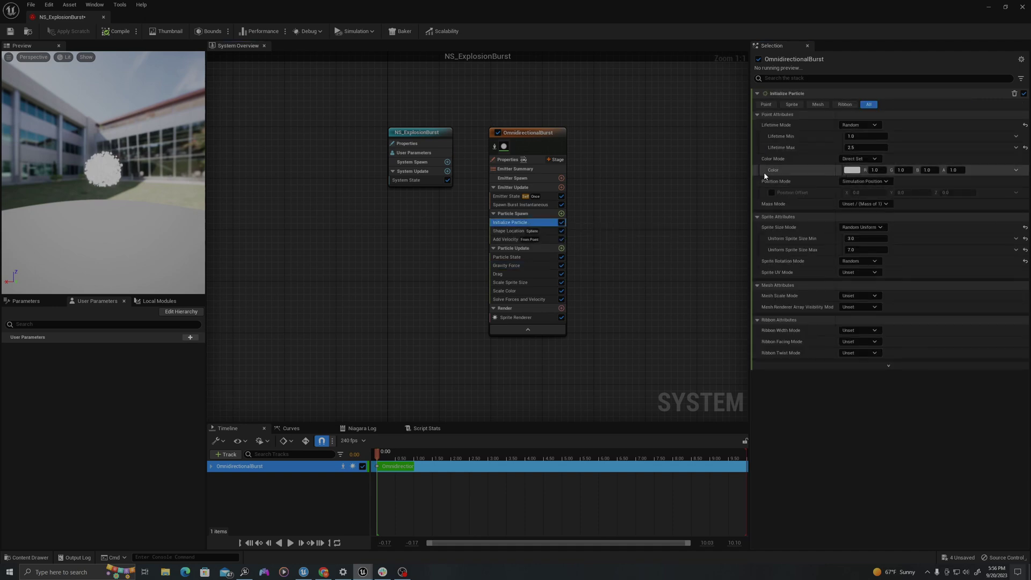
pyautogui.click(1016, 171)
pyautogui.write('rand')
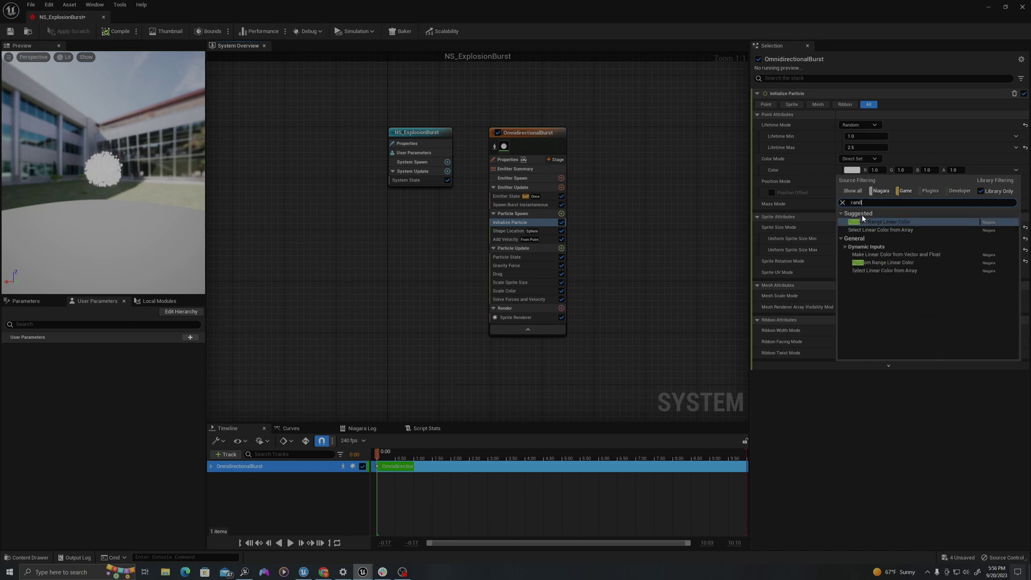
pyautogui.write('om')
pyautogui.click(863, 221)
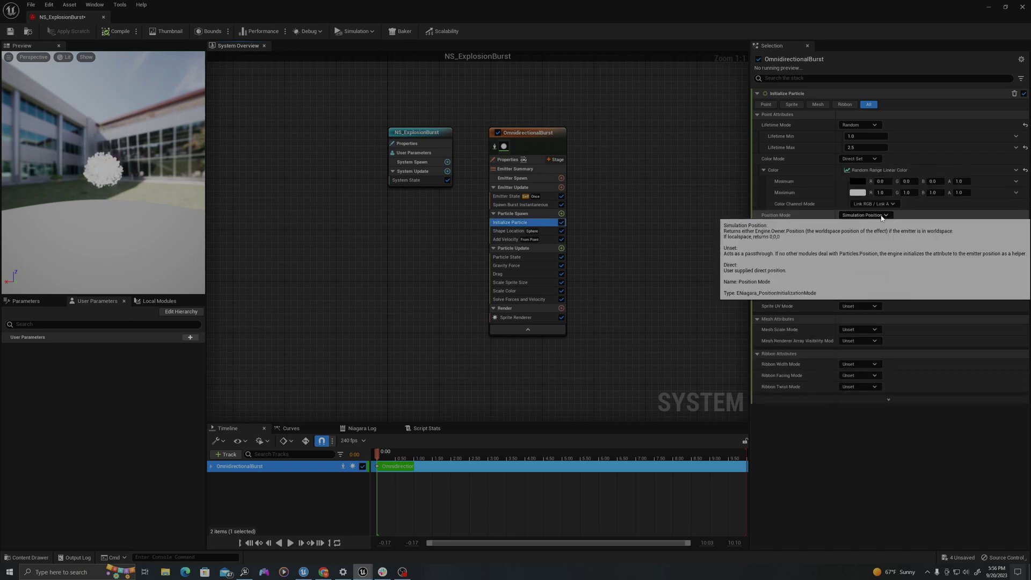
pyautogui.click(857, 182)
pyautogui.moveTo(782, 228); pyautogui.dragTo(784, 204)
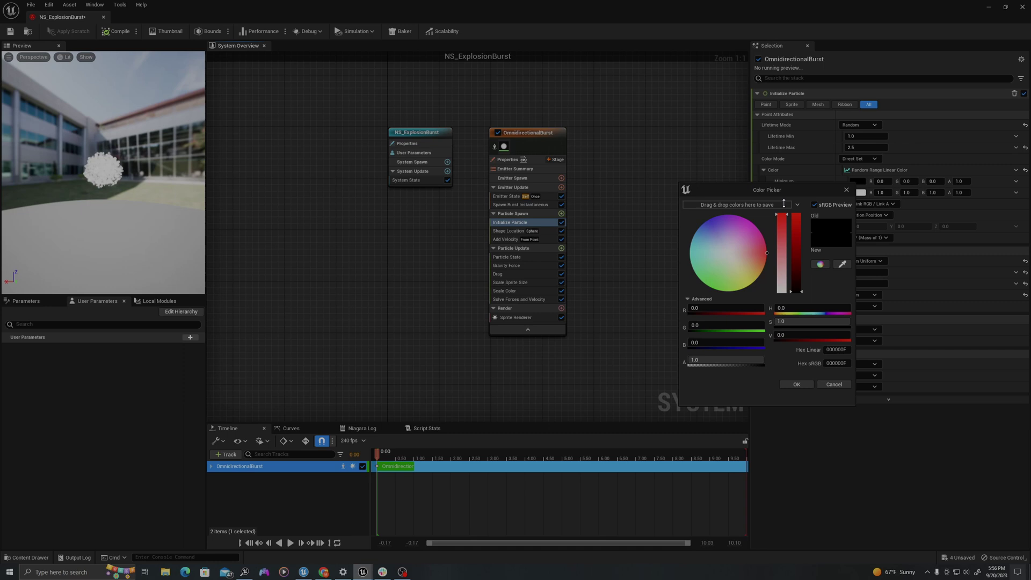
pyautogui.click(800, 226)
pyautogui.click(796, 383)
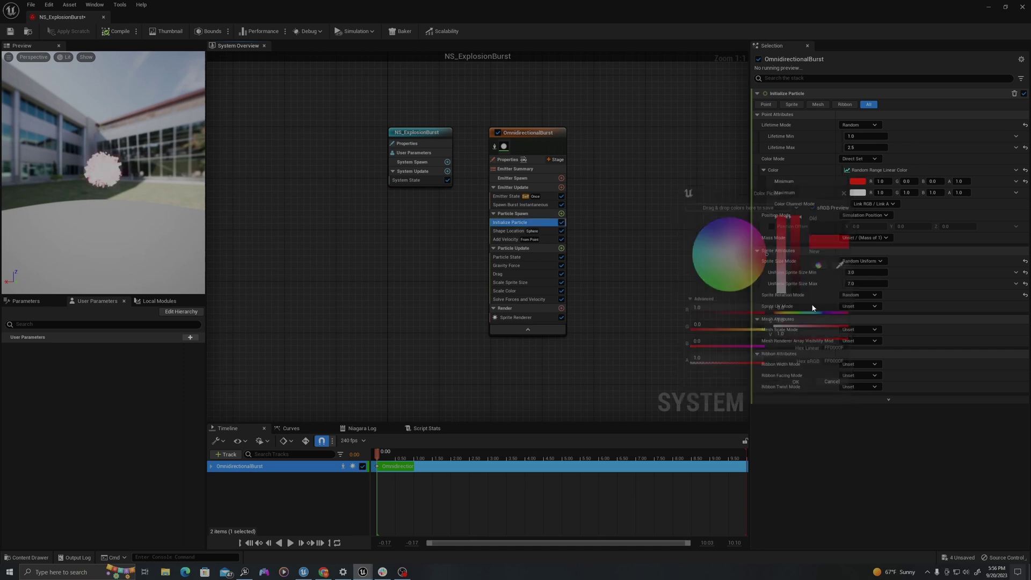
pyautogui.click(857, 193)
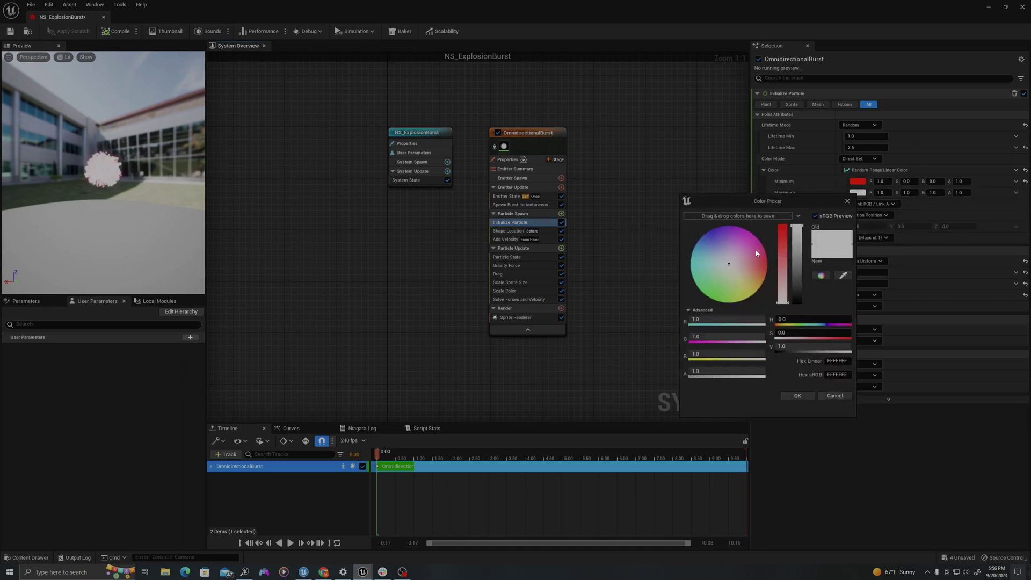
pyautogui.moveTo(760, 262); pyautogui.dragTo(769, 289)
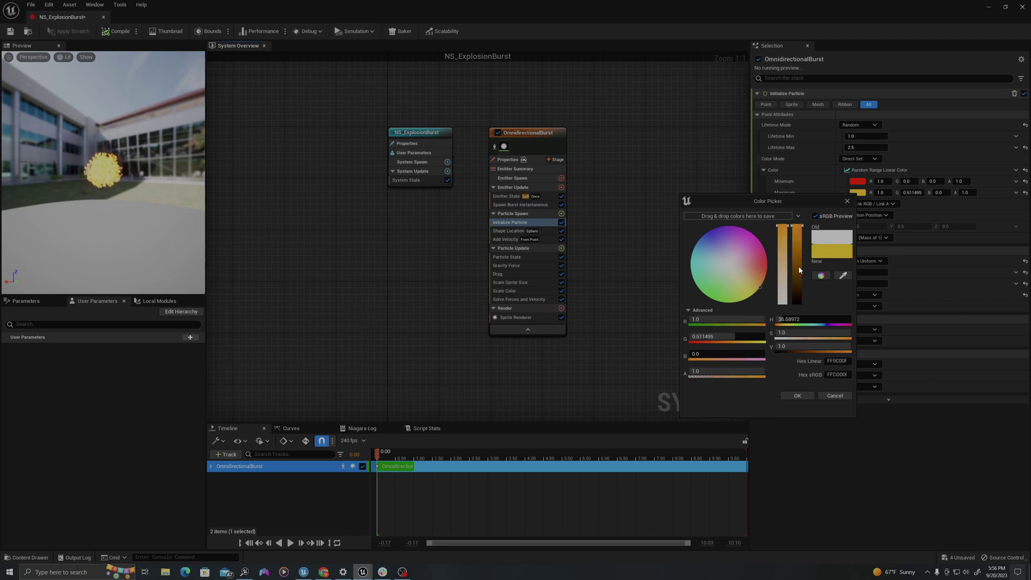
pyautogui.click(797, 397)
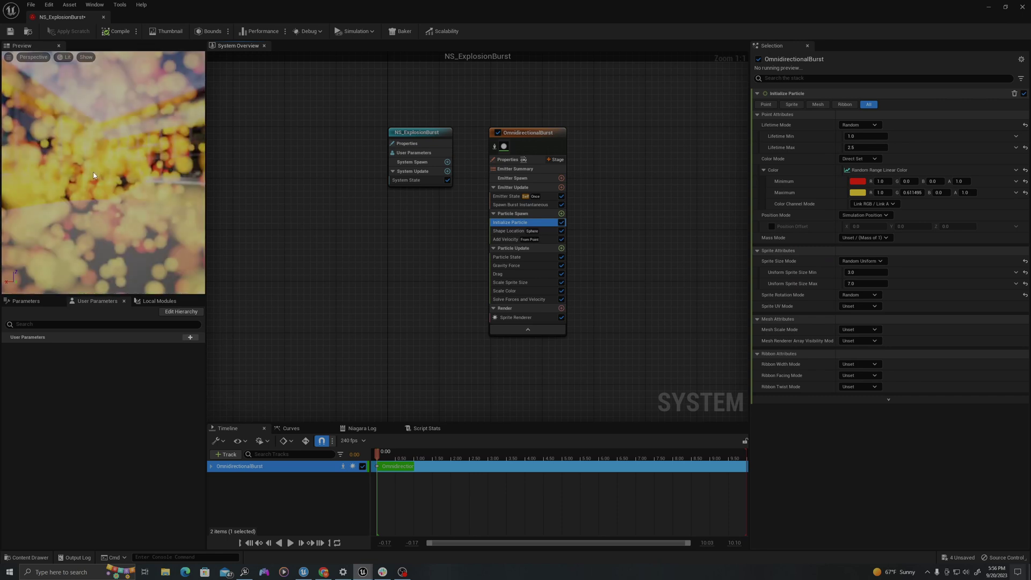
# - Compile and save NS_ExplosionBurst
pyautogui.moveTo(93, 175)
pyautogui.mouseDown()
pyautogui.moveTo(172, 175)
pyautogui.moveTo(96, 165)
pyautogui.mouseUp()
pyautogui.click(120, 33)
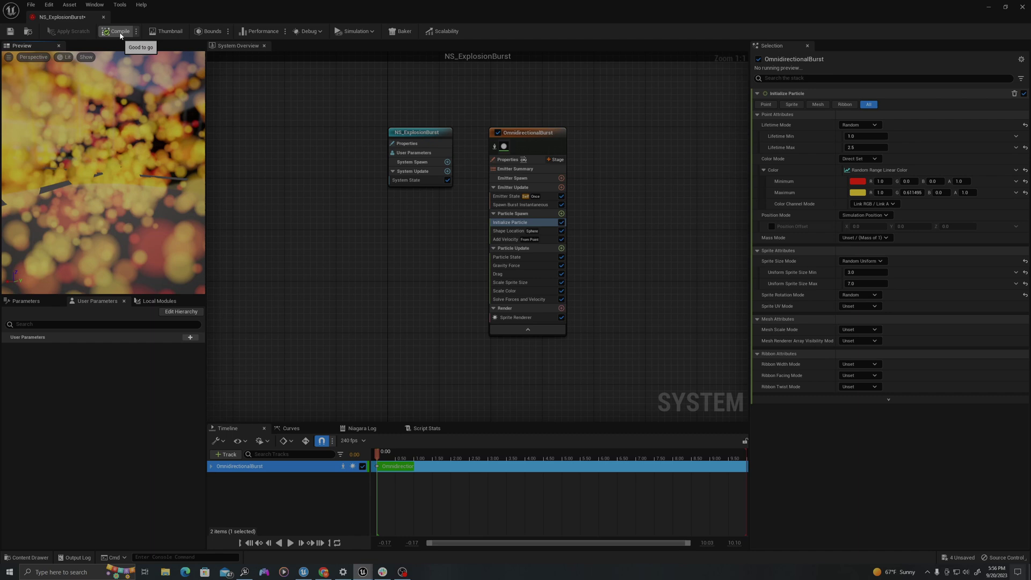
pyautogui.click(10, 31)
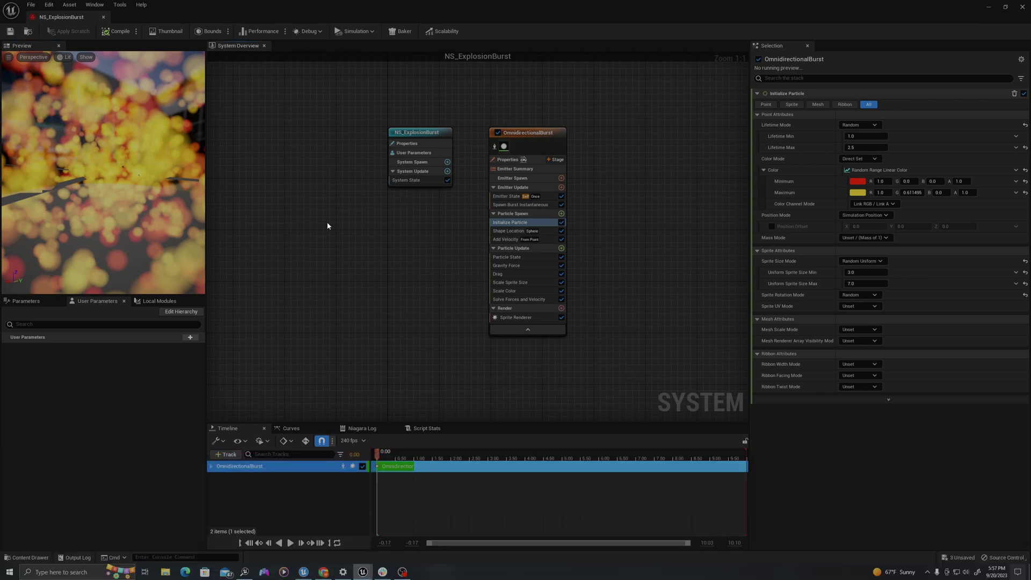
# - Open CS_SimpleShakeExplosion from the Content Drawer and bring up its Root Shake Pattern choices
pyautogui.hotkey('ctrl', 'space')
pyautogui.moveTo(393, 414)
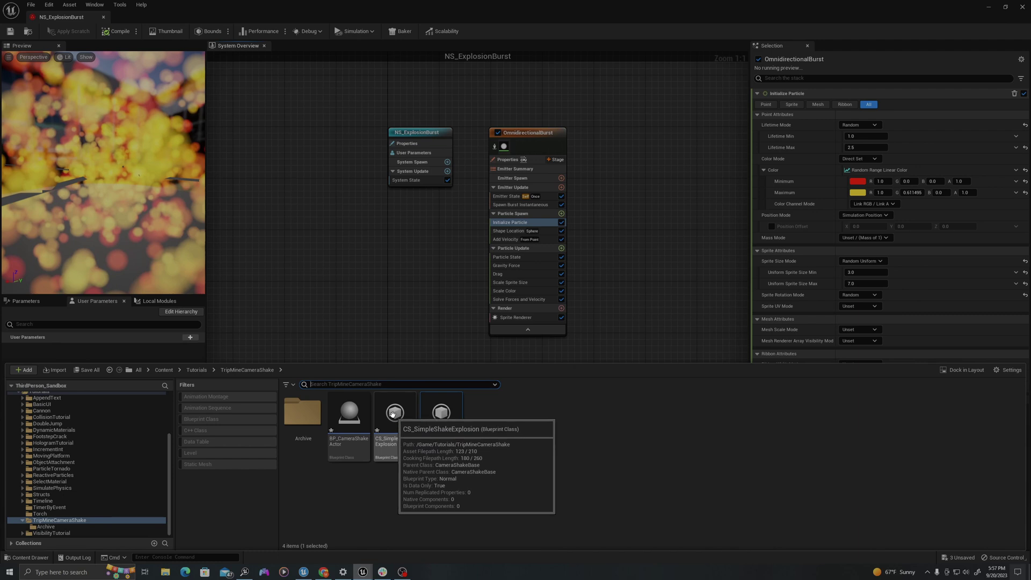
pyautogui.doubleClick(392, 413)
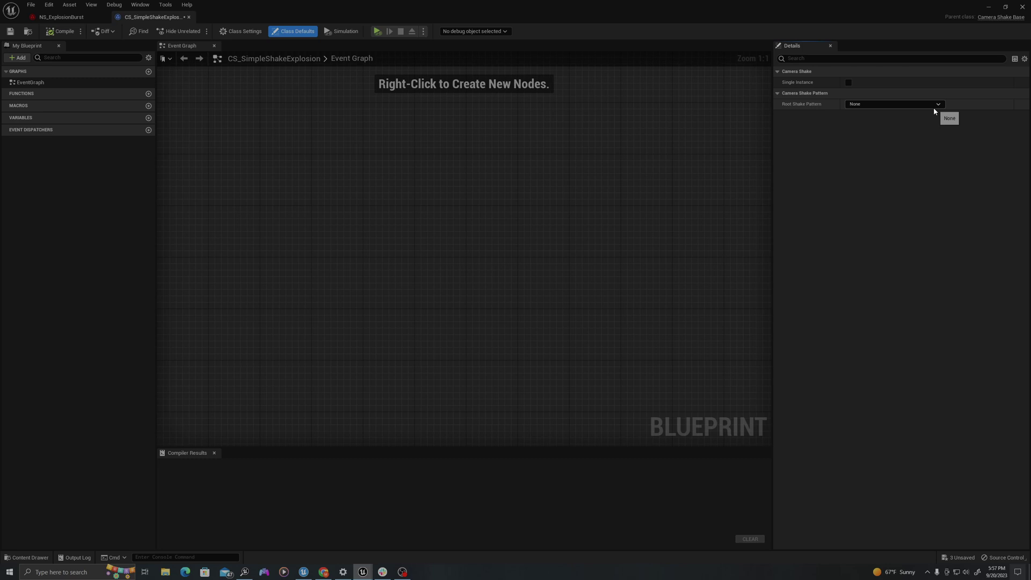
pyautogui.click(897, 104)
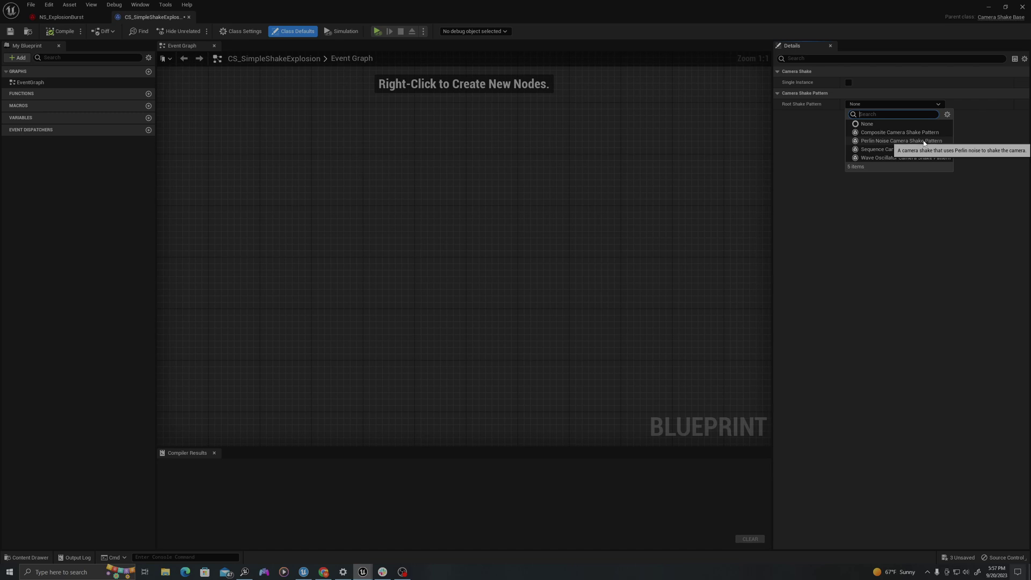
# - Use Perlin Noise Camera Shake Pattern and expand its Location, Rotation, FOV and Timing settings
pyautogui.click(893, 141)
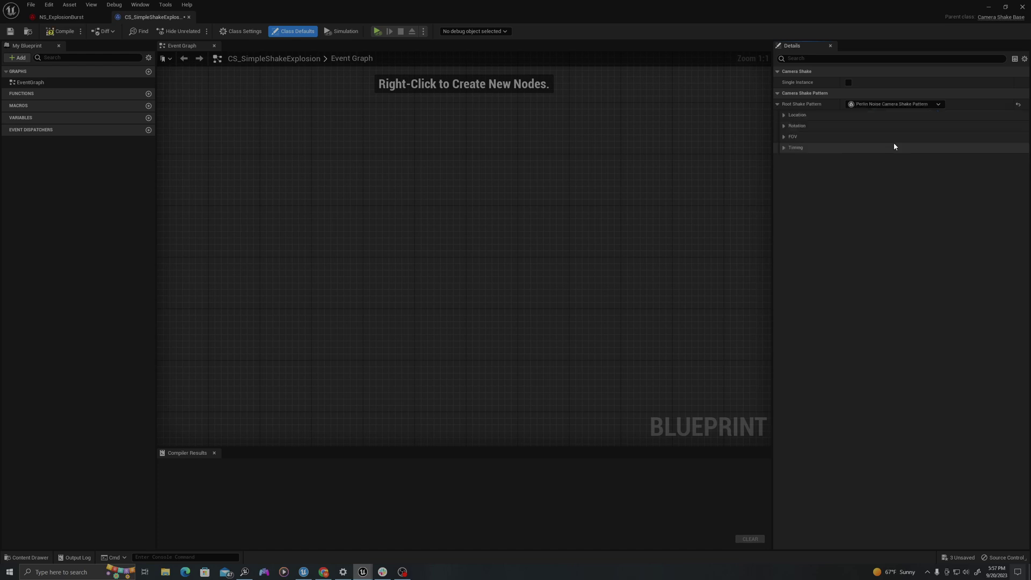
pyautogui.click(784, 115)
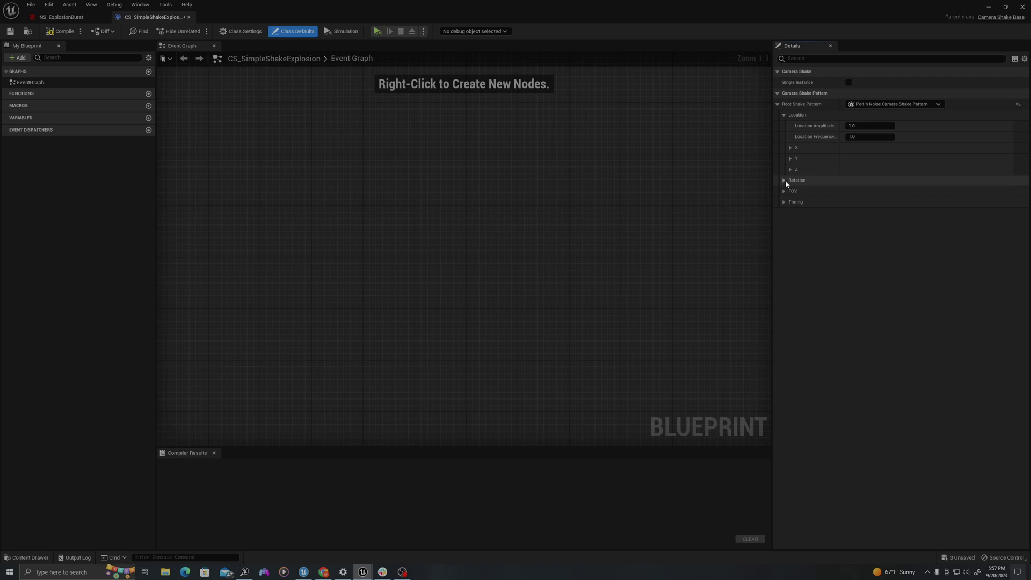
pyautogui.click(784, 180)
pyautogui.click(784, 245)
pyautogui.click(784, 267)
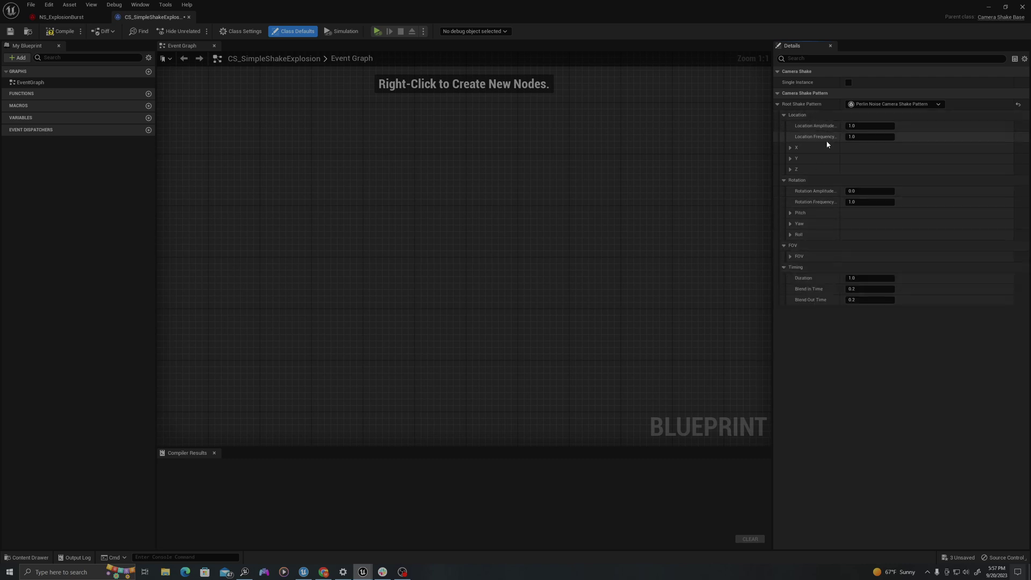
pyautogui.click(790, 256)
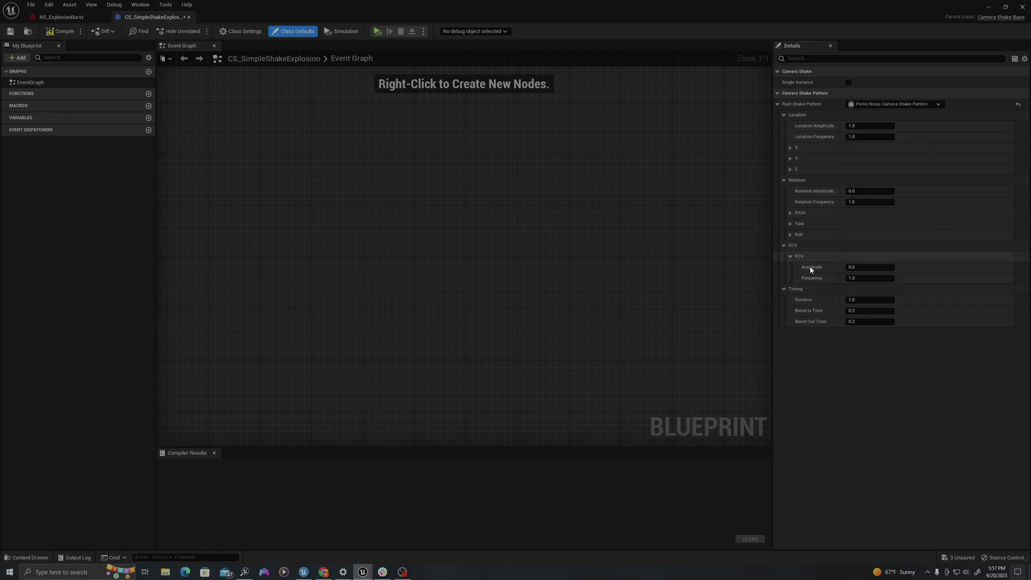
# - Set amplitudes 150, 10, 25, duration 2, blend in 0.05, blend out 1, then compile
pyautogui.click(853, 126)
pyautogui.click(863, 193)
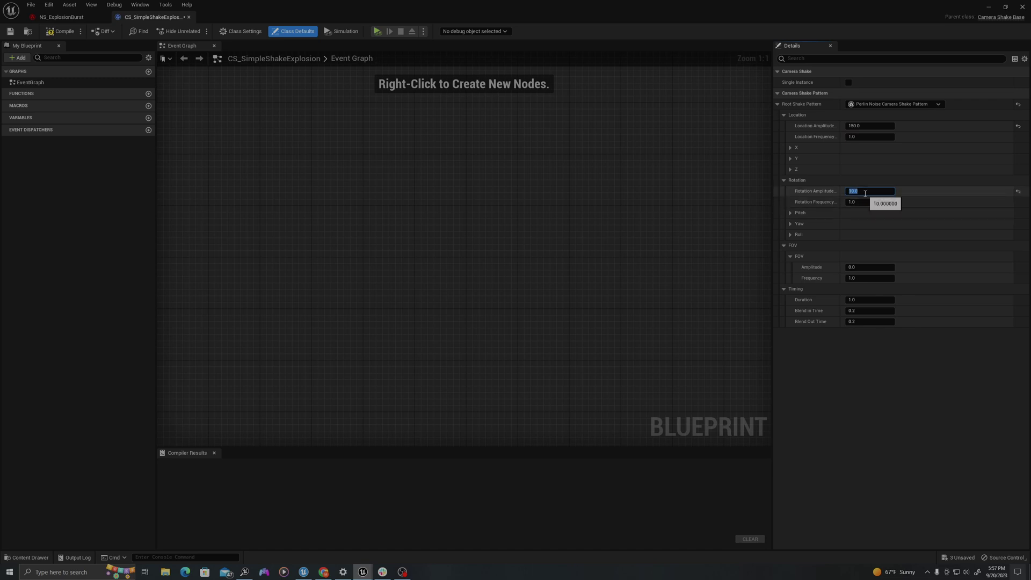
pyautogui.click(864, 267)
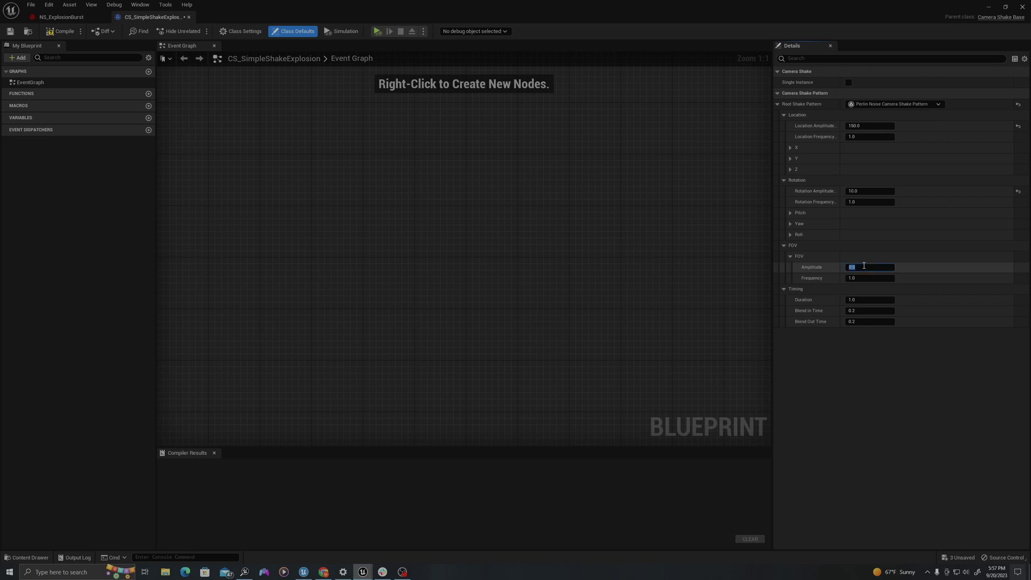
pyautogui.write('2')
pyautogui.click(866, 311)
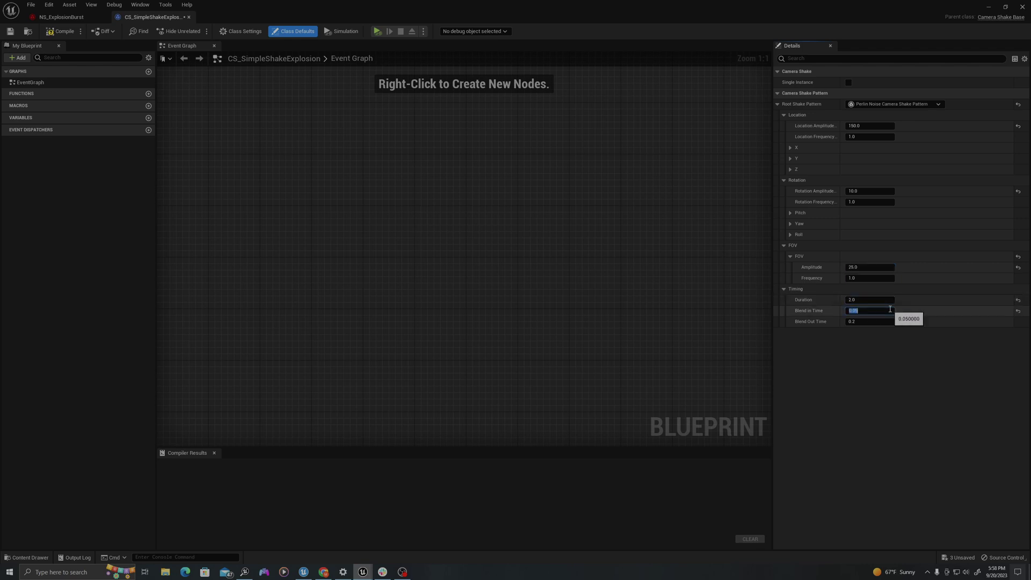
pyautogui.click(865, 321)
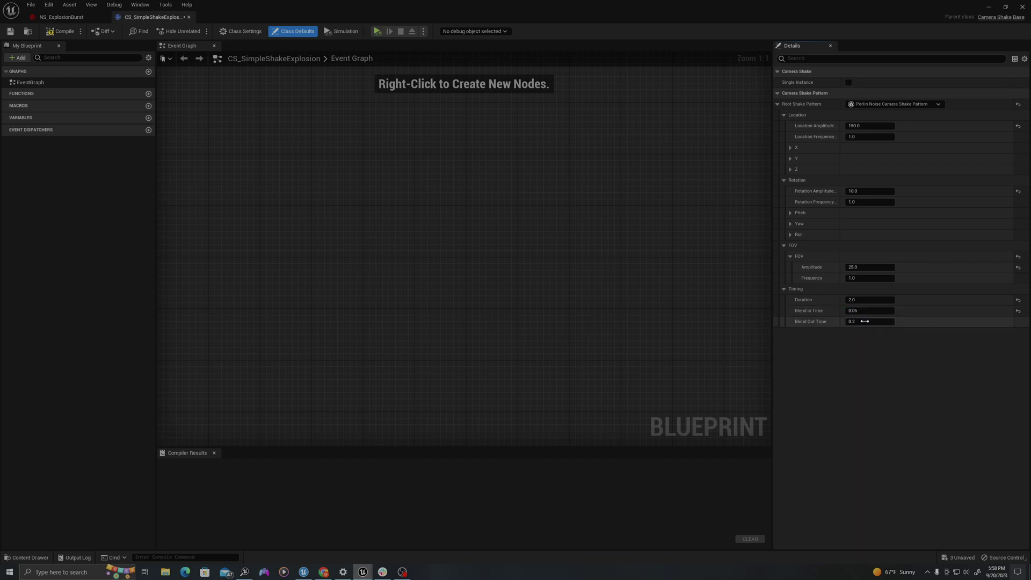
pyautogui.write('1')
pyautogui.press('Tab')
pyautogui.click(63, 32)
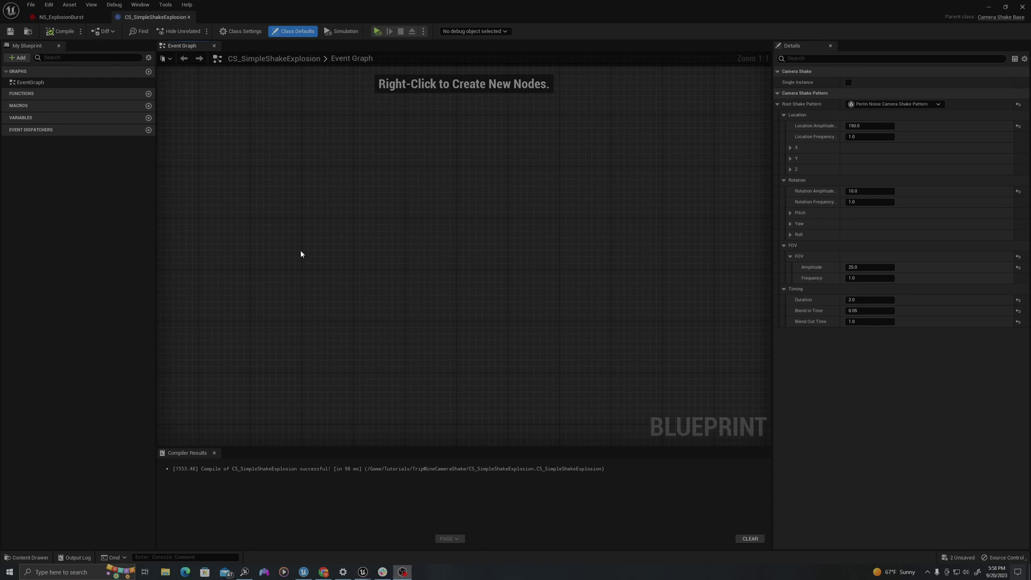
# - Open BP_CameraShakeActor and add Sphere, Cylinder and Sphere Collision components
pyautogui.hotkey('ctrl', 'space')
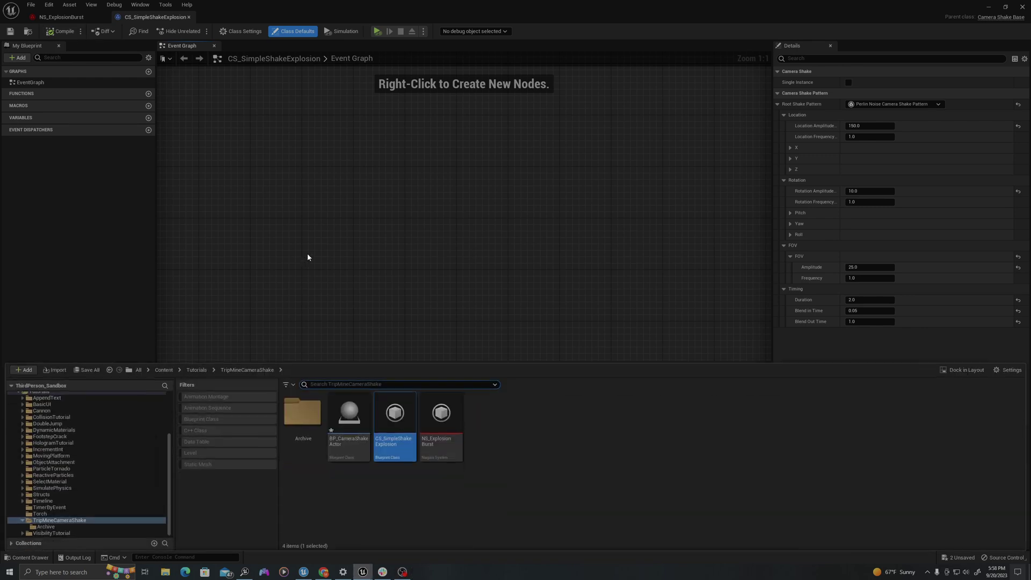
pyautogui.doubleClick(349, 413)
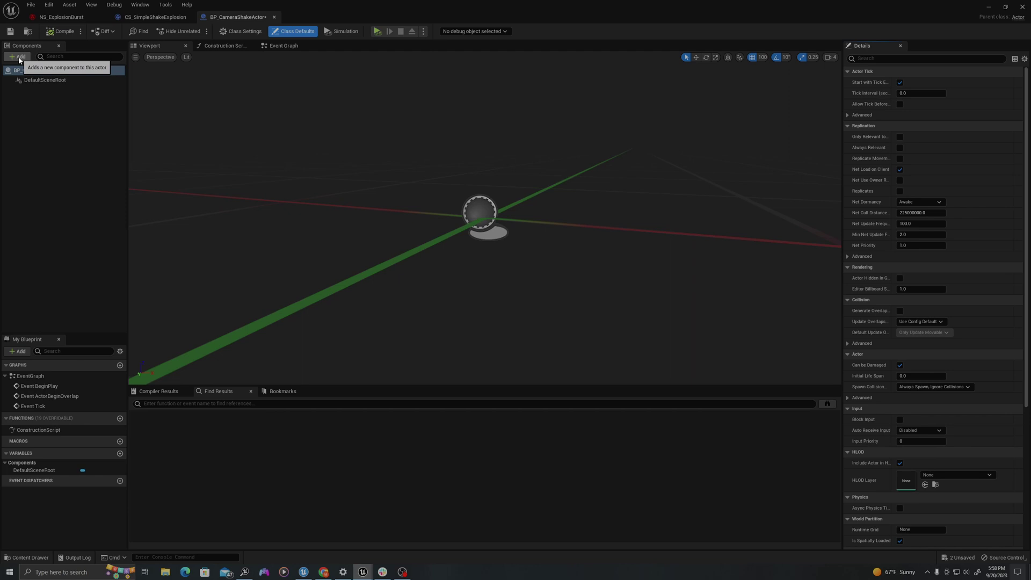
pyautogui.click(18, 57)
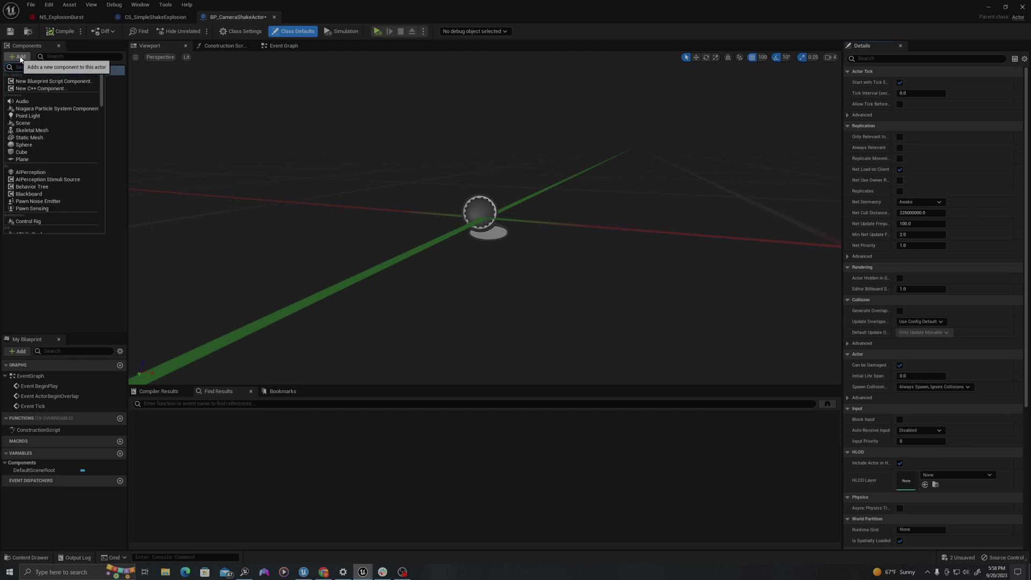
pyautogui.click(27, 145)
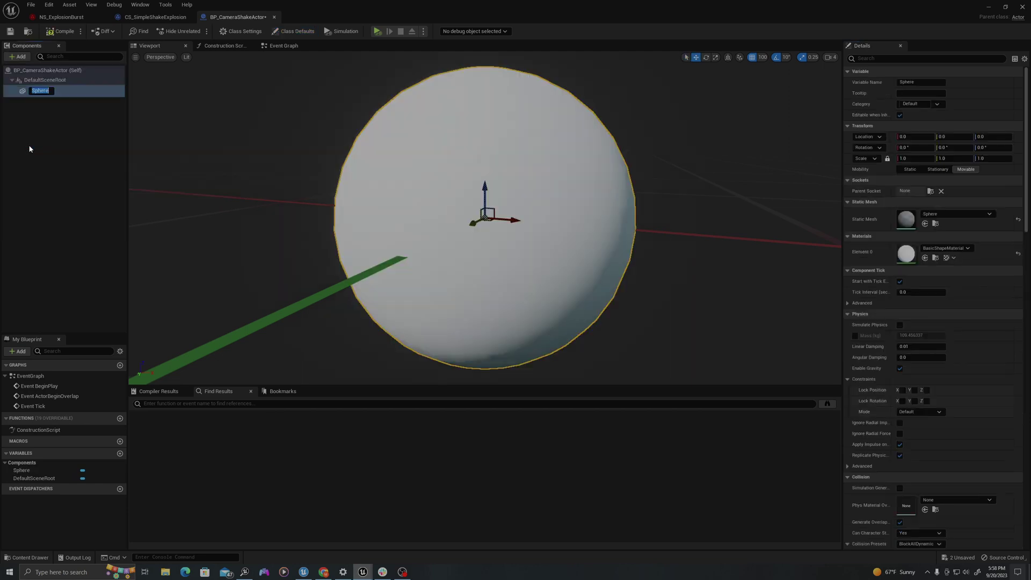
pyautogui.click(24, 58)
pyautogui.write('cylind')
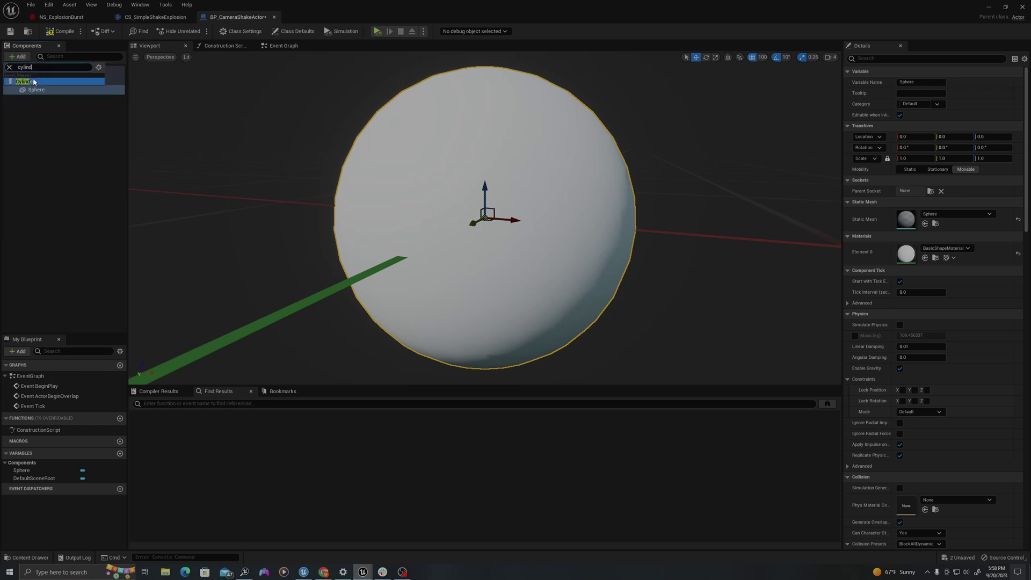
pyautogui.click(33, 78)
pyautogui.click(22, 57)
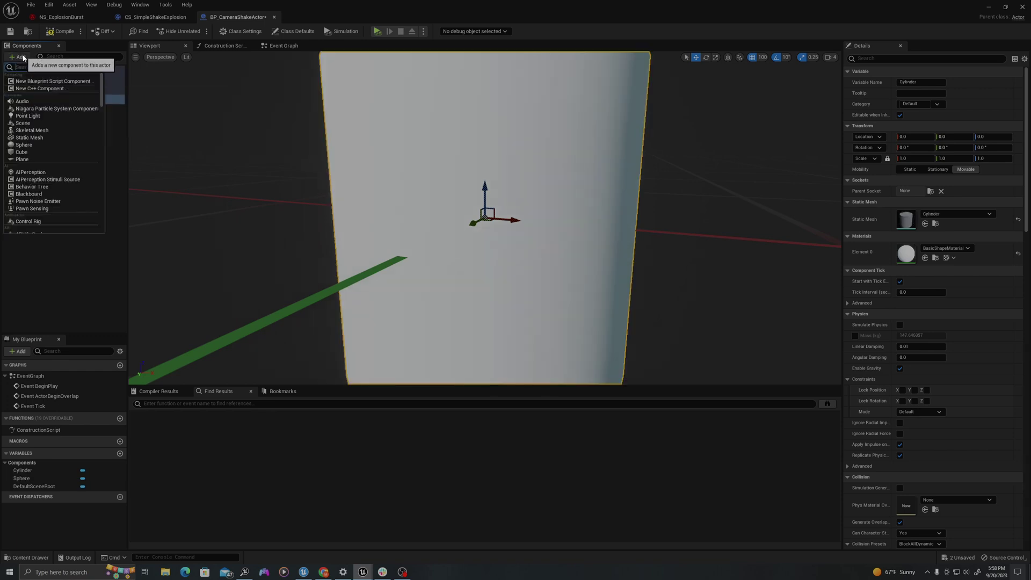
pyautogui.write('spher')
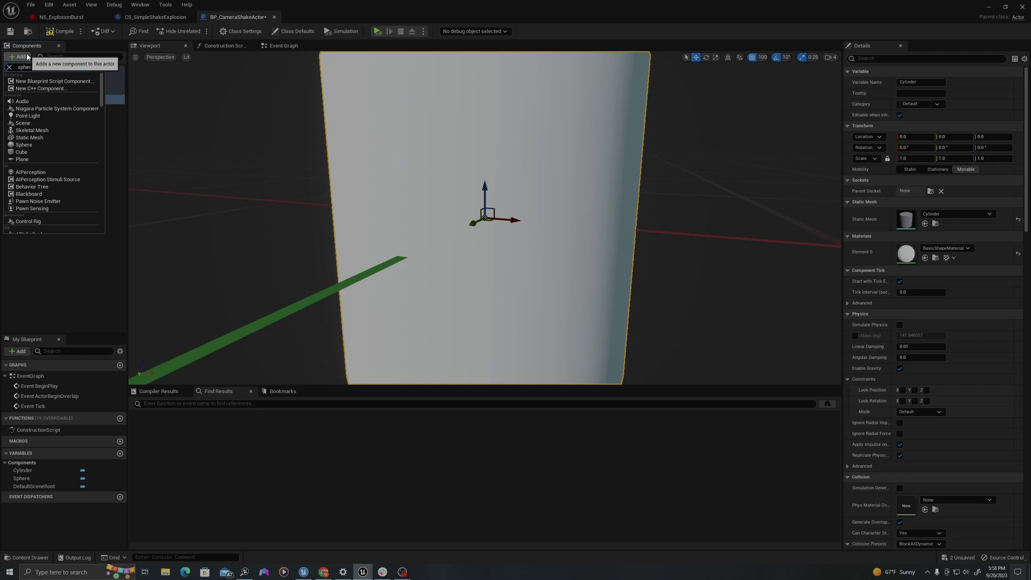
pyautogui.write('e')
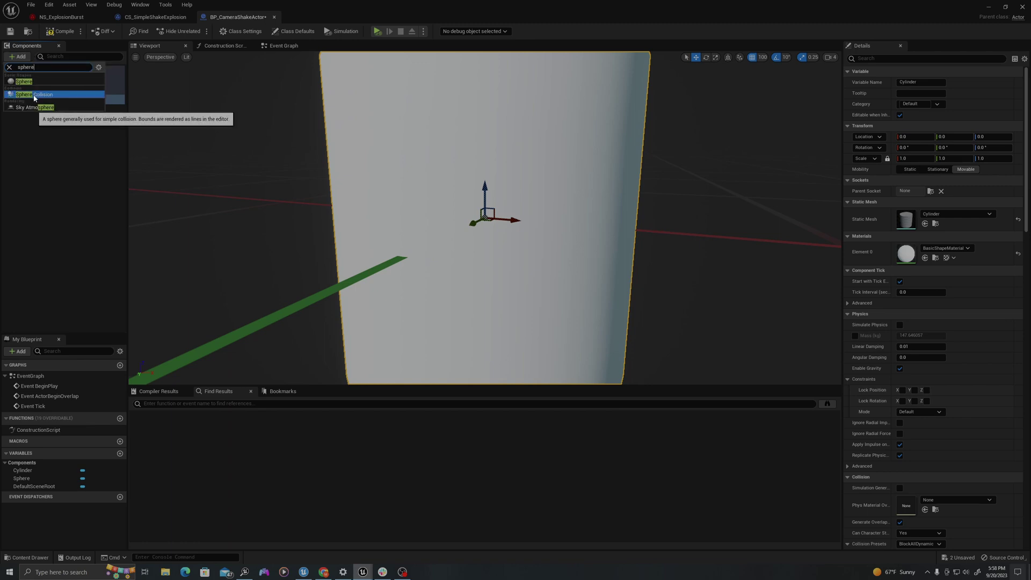
pyautogui.click(23, 81)
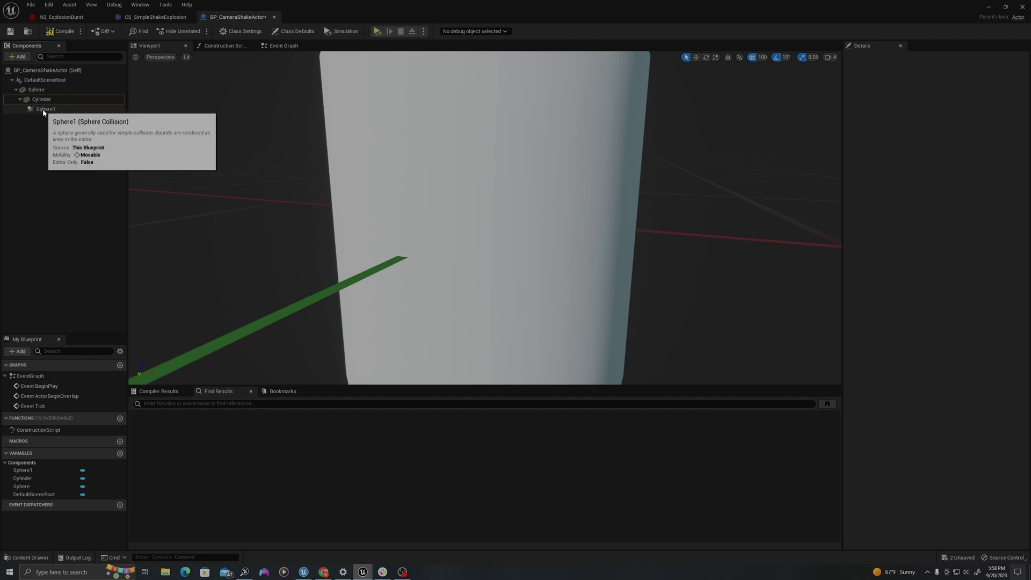
# - Attach the sphere collision directly under DefaultSceneRoot and rename it Collision
pyautogui.moveTo(43, 110); pyautogui.dragTo(37, 82)
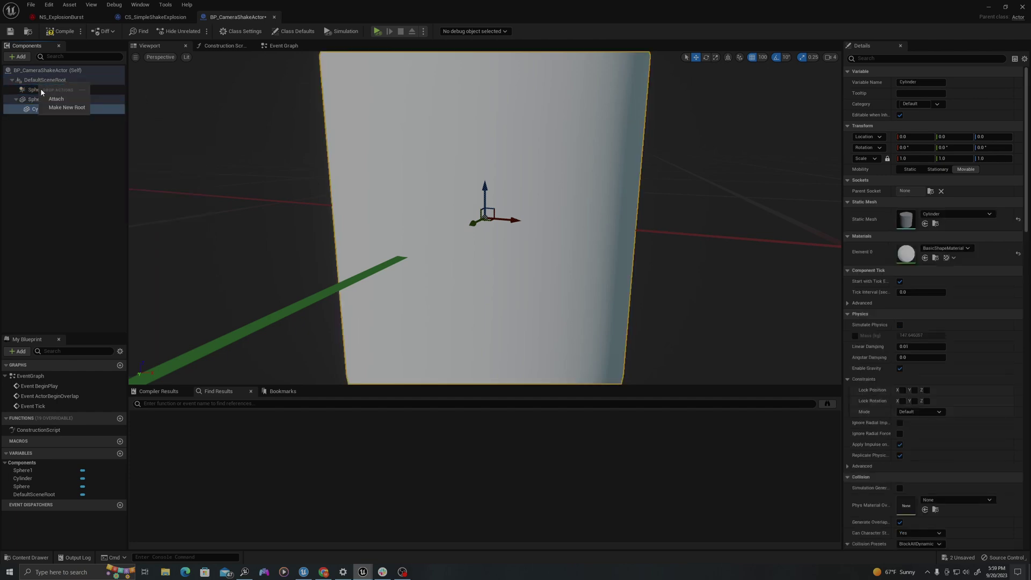
pyautogui.click(36, 100)
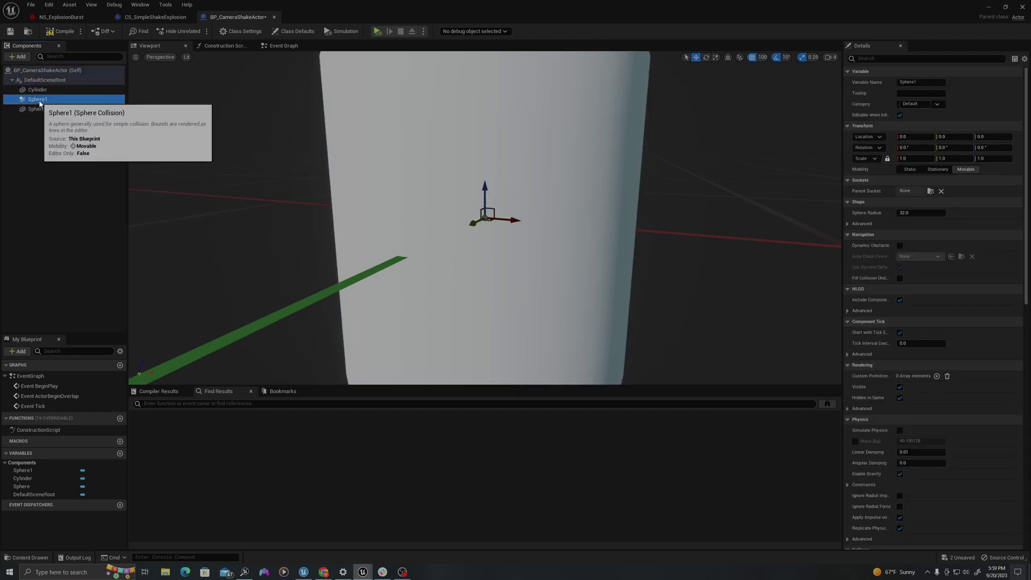
pyautogui.scroll(-3, 298, 182)
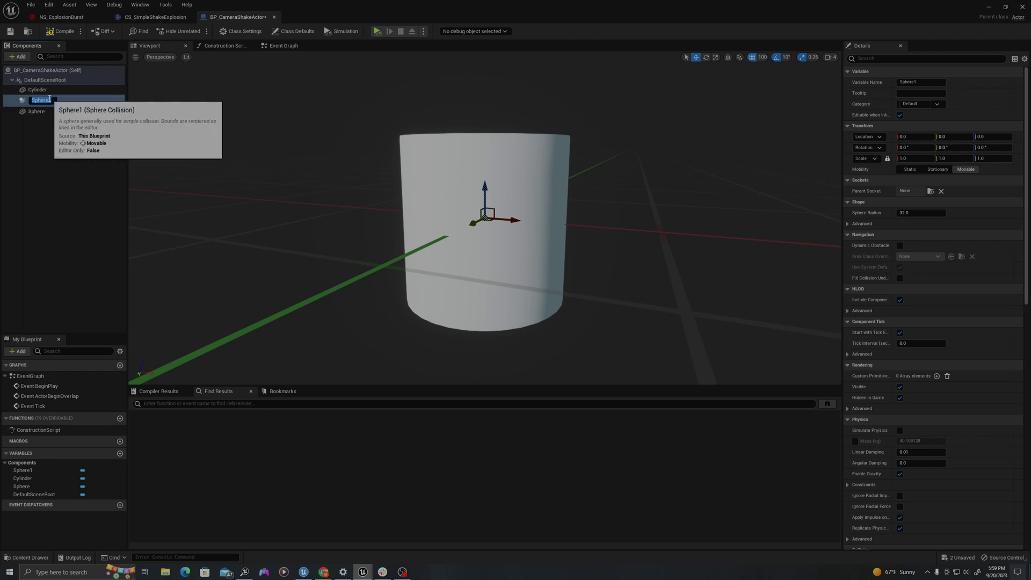
pyautogui.press('F2')
pyautogui.write('Collisio')
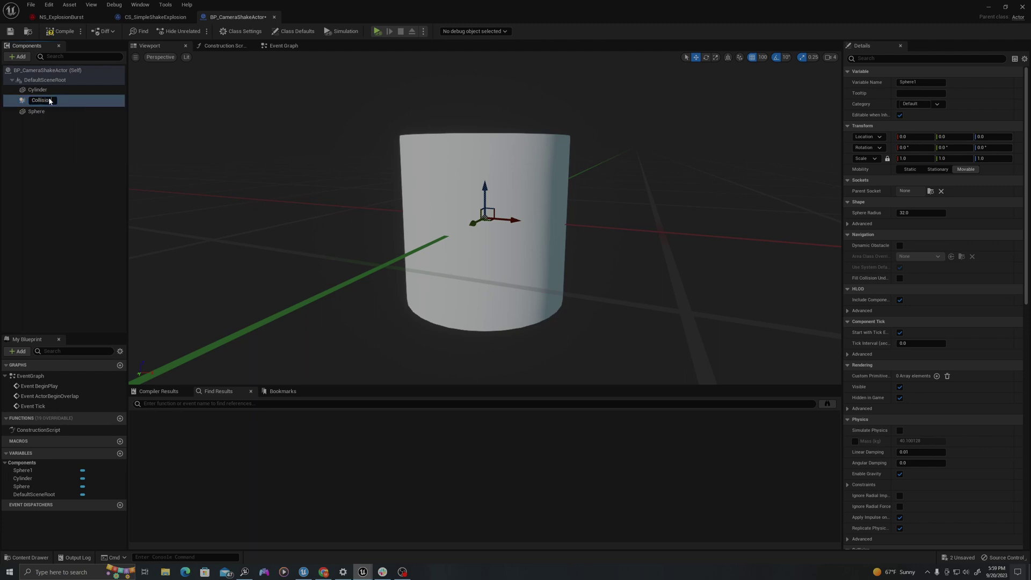
pyautogui.press('Return')
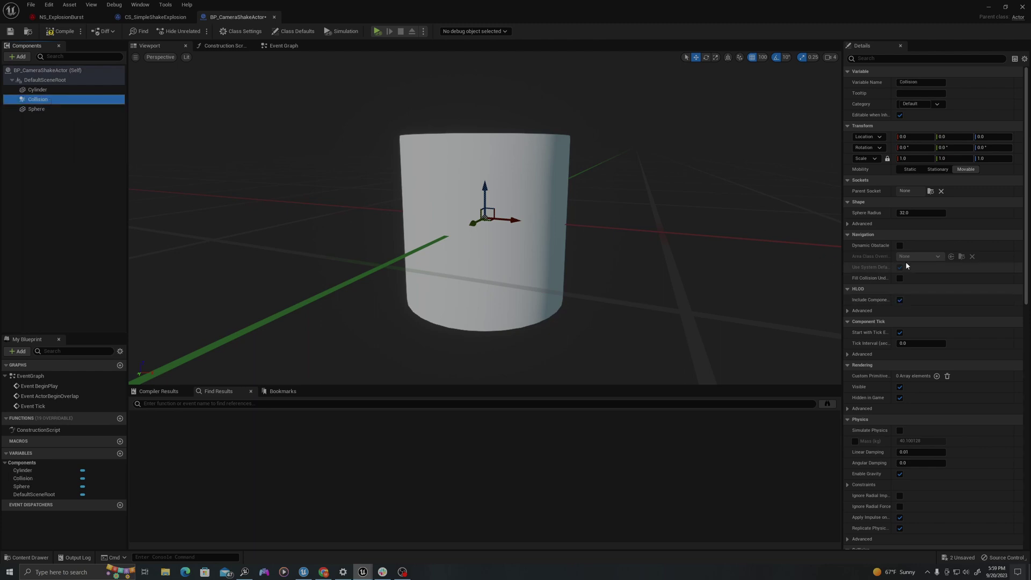
# - Set the Collision component's Sphere Radius to 100
pyautogui.click(916, 212)
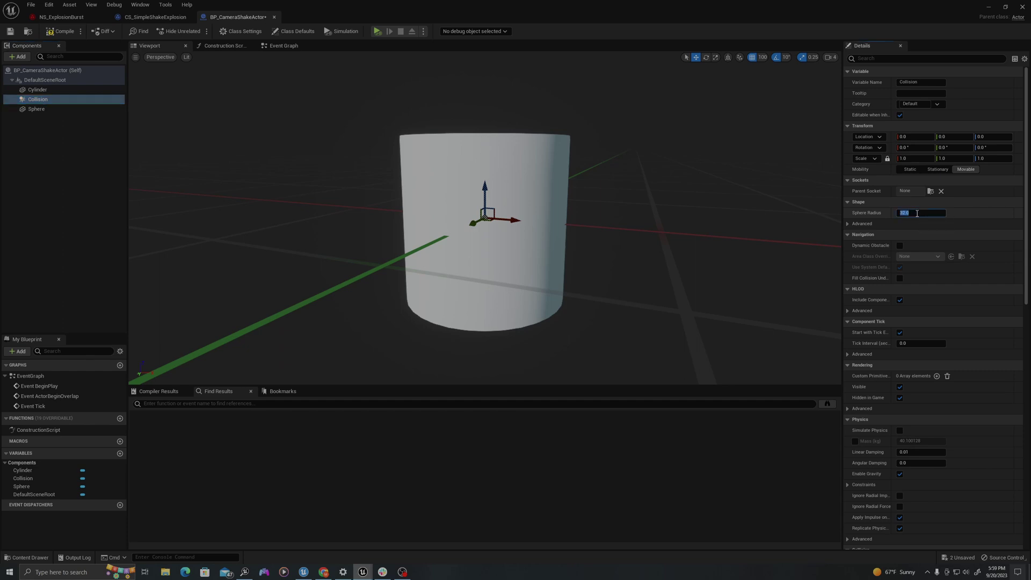
pyautogui.write('100')
pyautogui.press('Return')
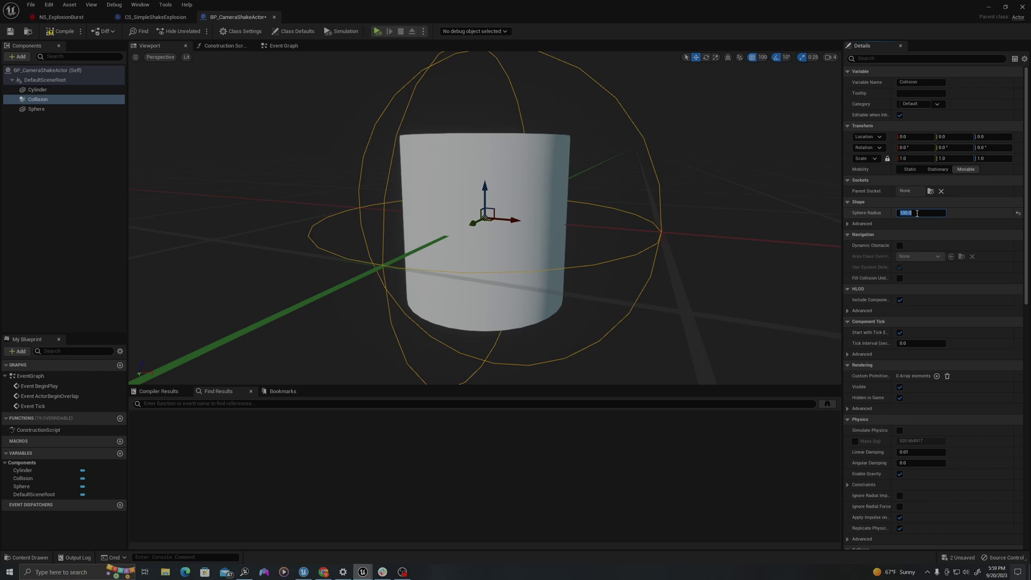
# - Scale the Cylinder to 1, 1, 0.2 to make a flat disc
pyautogui.click(38, 108)
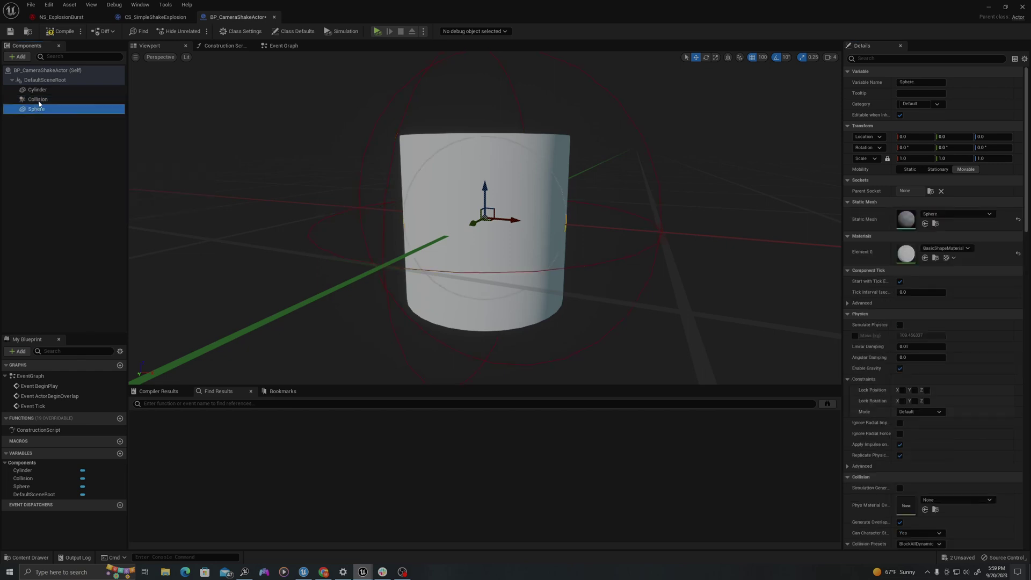
pyautogui.click(38, 89)
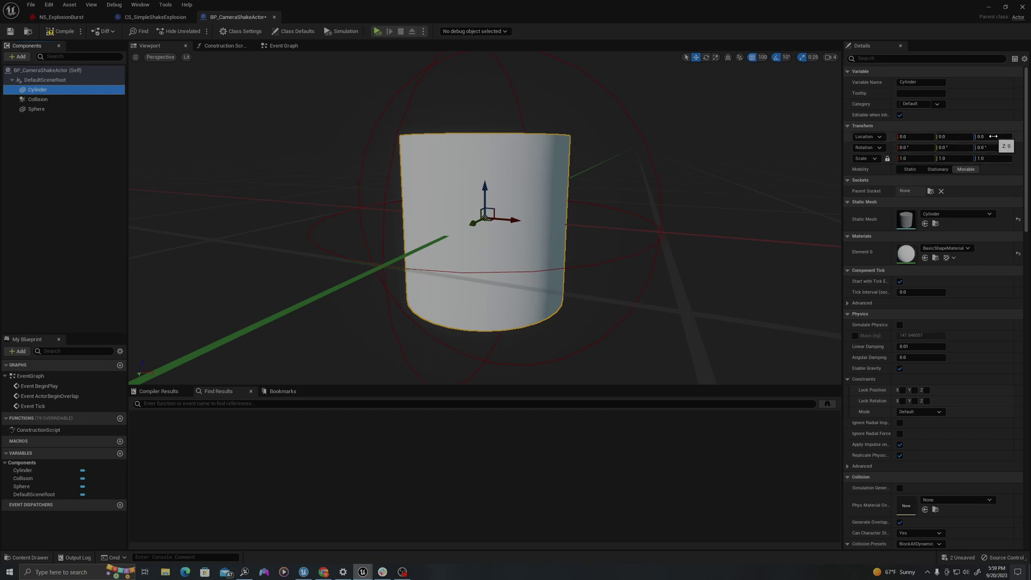
pyautogui.click(992, 158)
pyautogui.write('0.2')
pyautogui.press('Return')
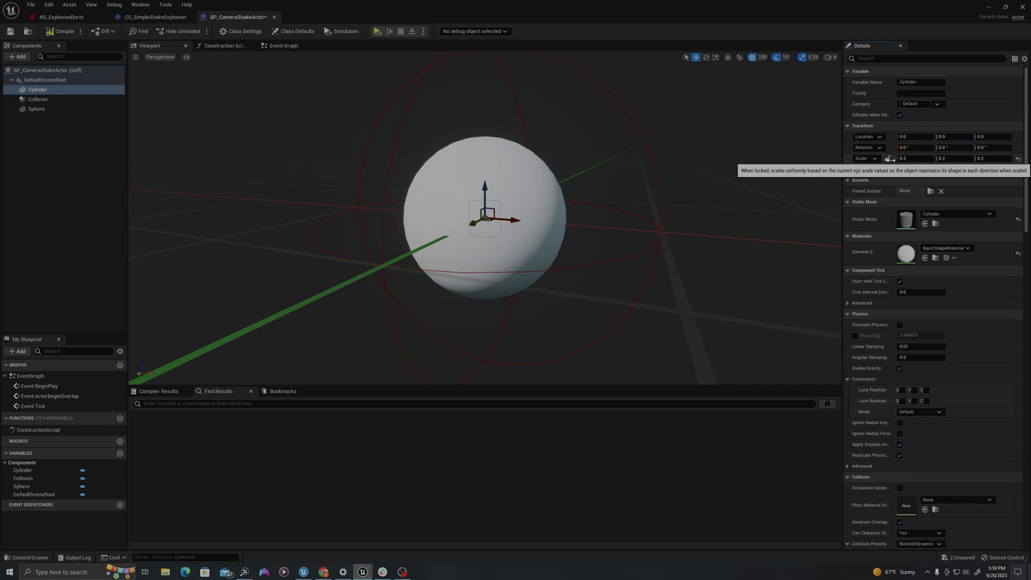
pyautogui.write('1')
pyautogui.press('Tab')
pyautogui.press('Tab')
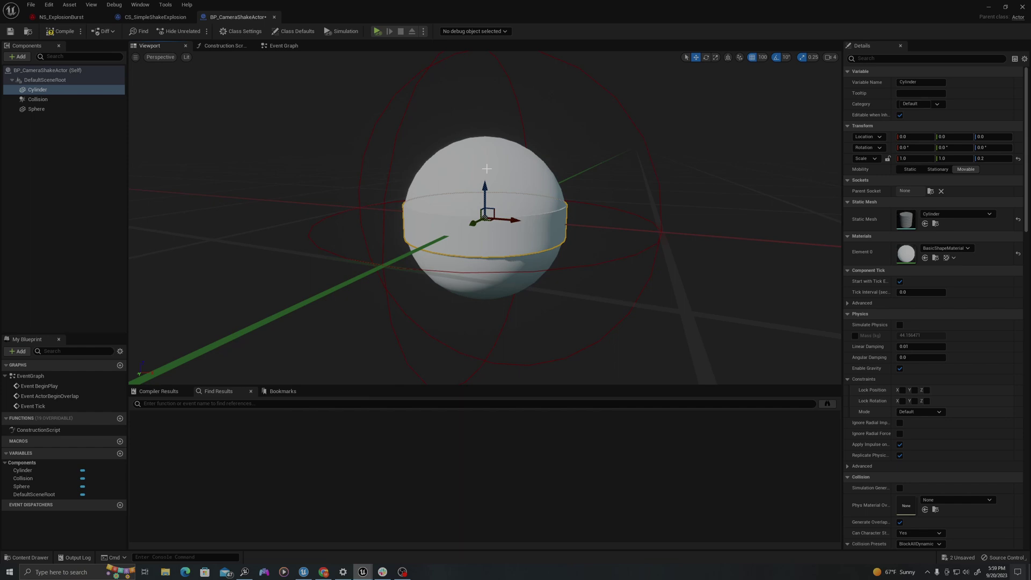
# - Lock the Sphere's scale and set it uniformly to 0.75
pyautogui.click(37, 109)
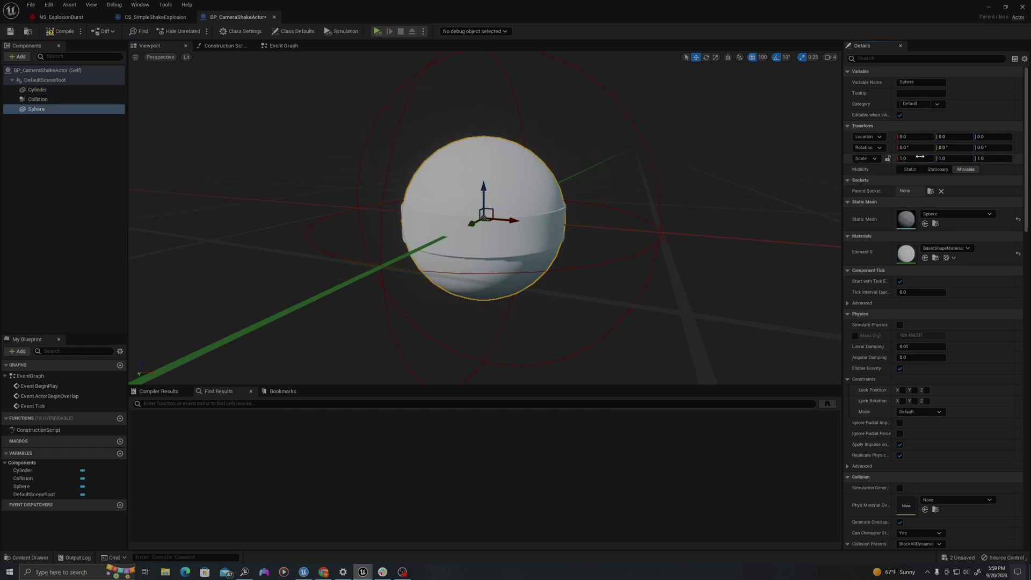
pyautogui.click(904, 158)
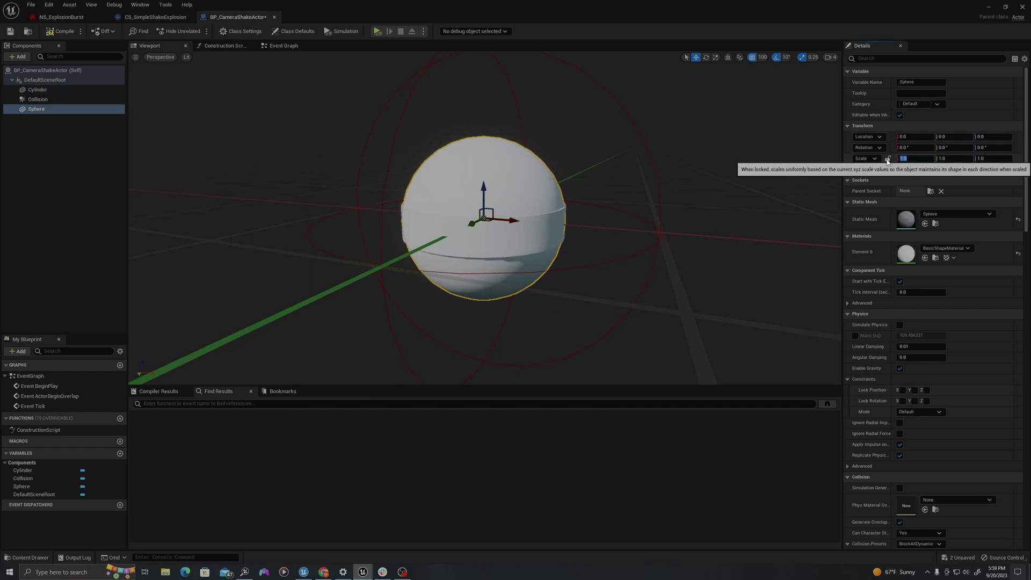
pyautogui.click(888, 159)
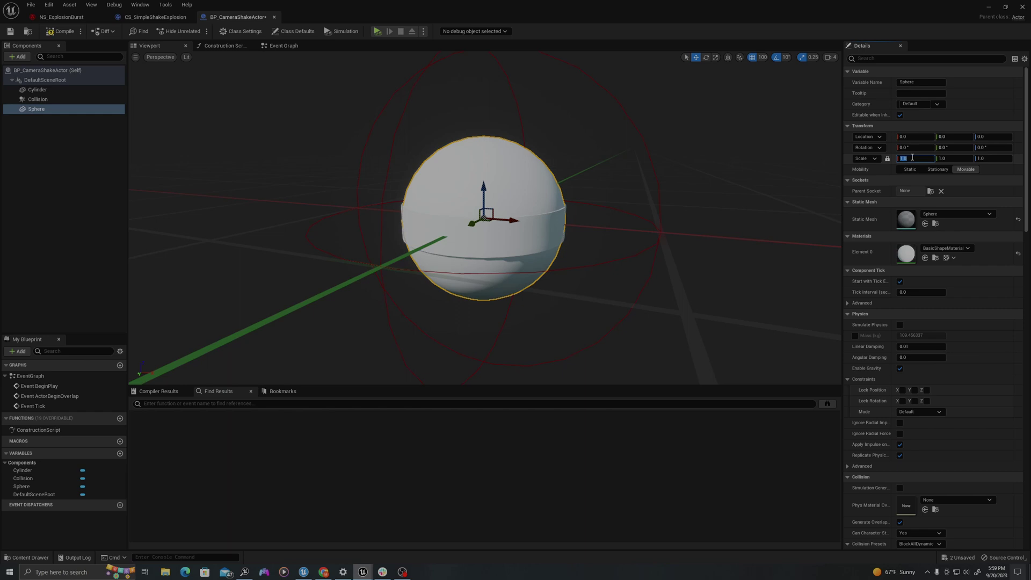
pyautogui.click(912, 157)
pyautogui.write('.75')
pyautogui.press('Return')
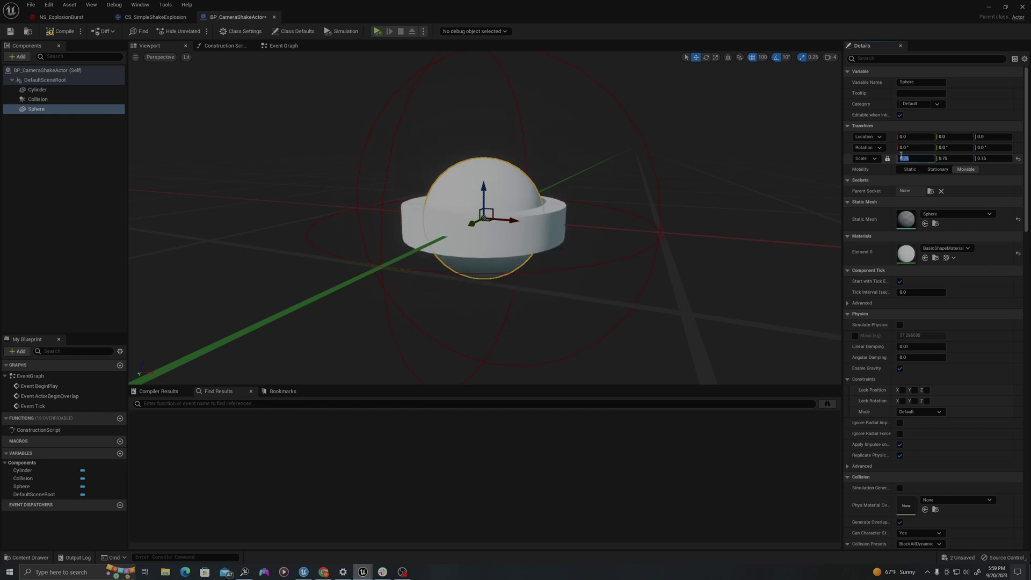
# - Attach the Sphere mesh under the Cylinder
pyautogui.press('e')
pyautogui.moveTo(607, 231); pyautogui.dragTo(607, 269, button='right')
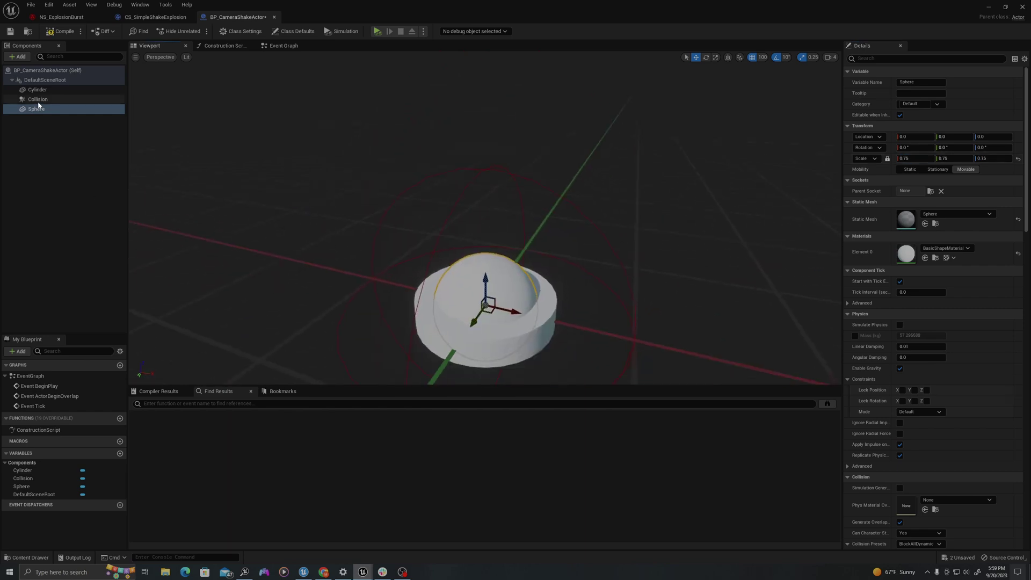
pyautogui.click(54, 109)
pyautogui.moveTo(42, 104); pyautogui.dragTo(37, 92)
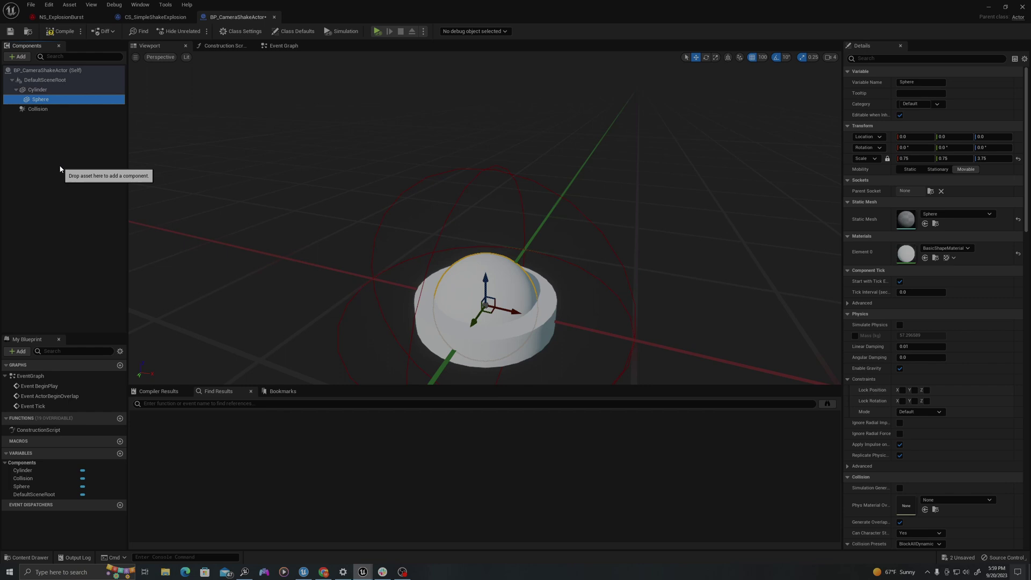
# - Shrink the Cylinder to 0.2, 0.2, 0.04 scale and frame it in the viewport
pyautogui.click(37, 89)
pyautogui.click(906, 158)
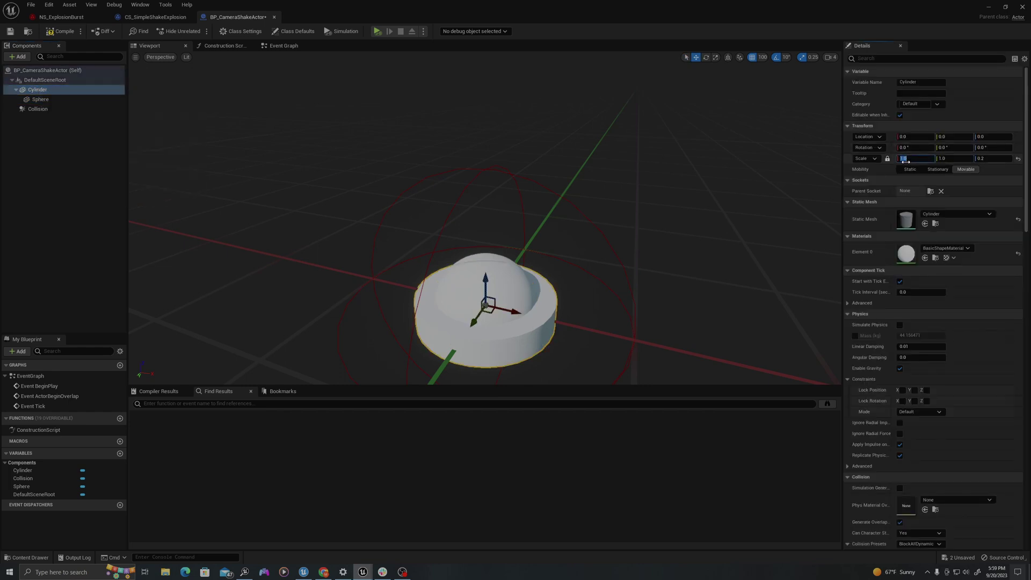
pyautogui.write('0.2')
pyautogui.press('Return')
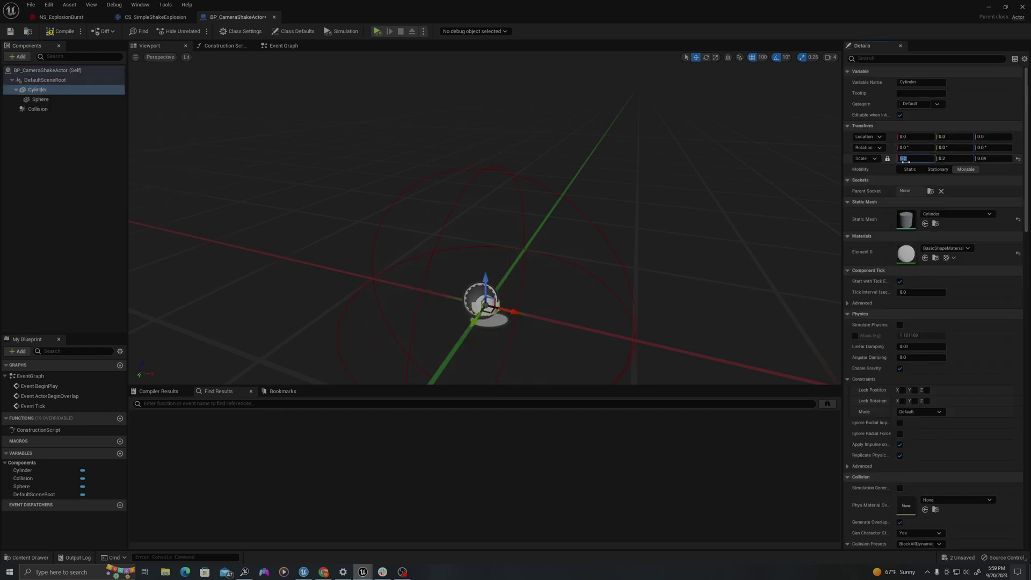
pyautogui.press('f')
pyautogui.scroll(-5, 437, 244)
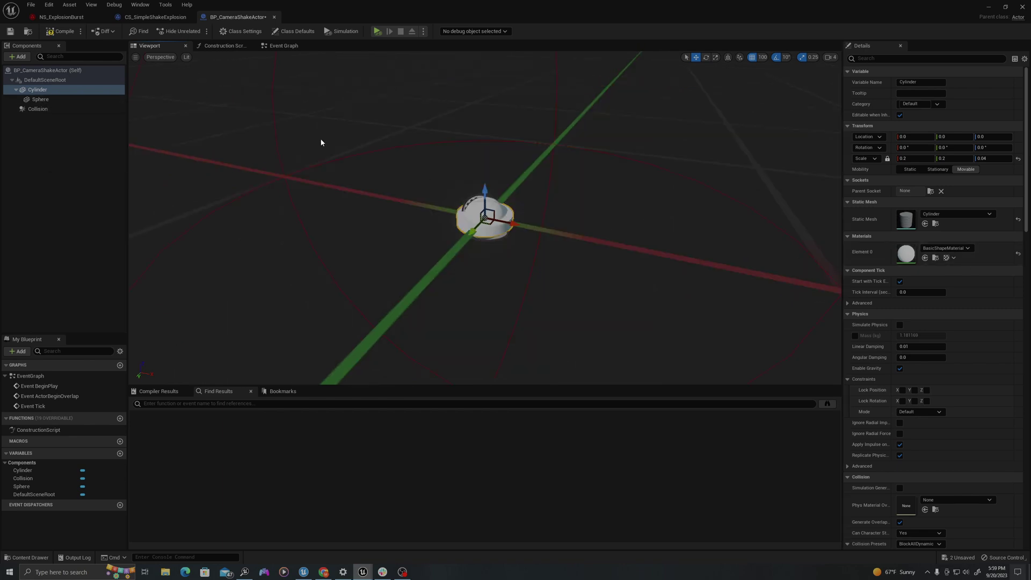
# - Give the Cylinder the M_Metal_Burnished_Steel material from a 'metal' search
pyautogui.click(940, 248)
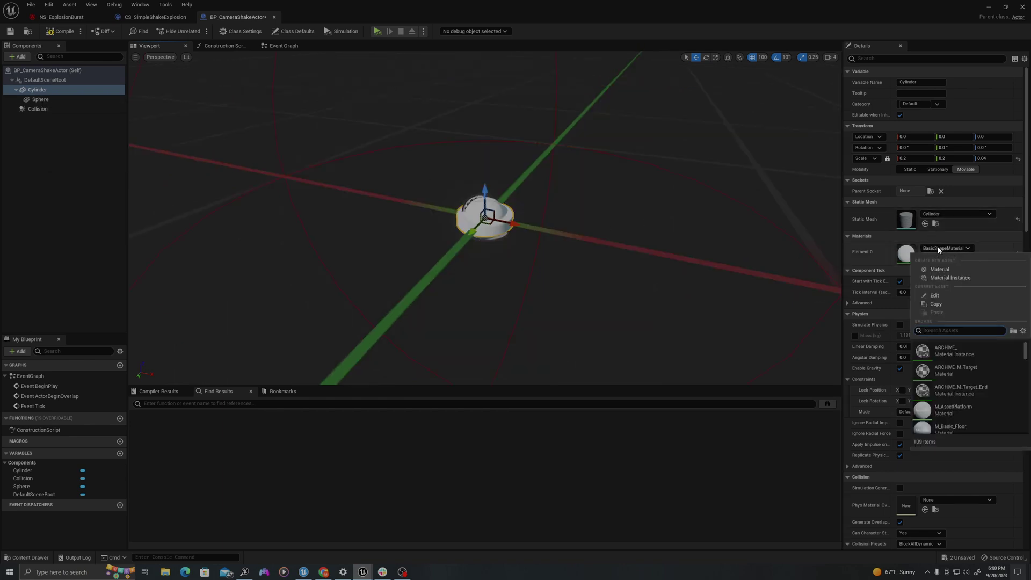
pyautogui.write('me')
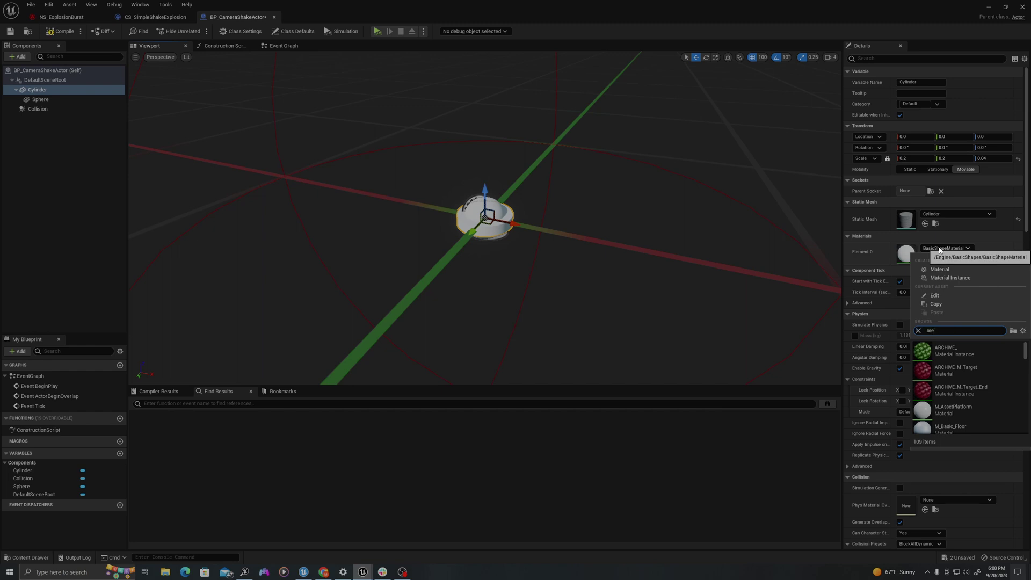
pyautogui.write('tal')
pyautogui.click(953, 390)
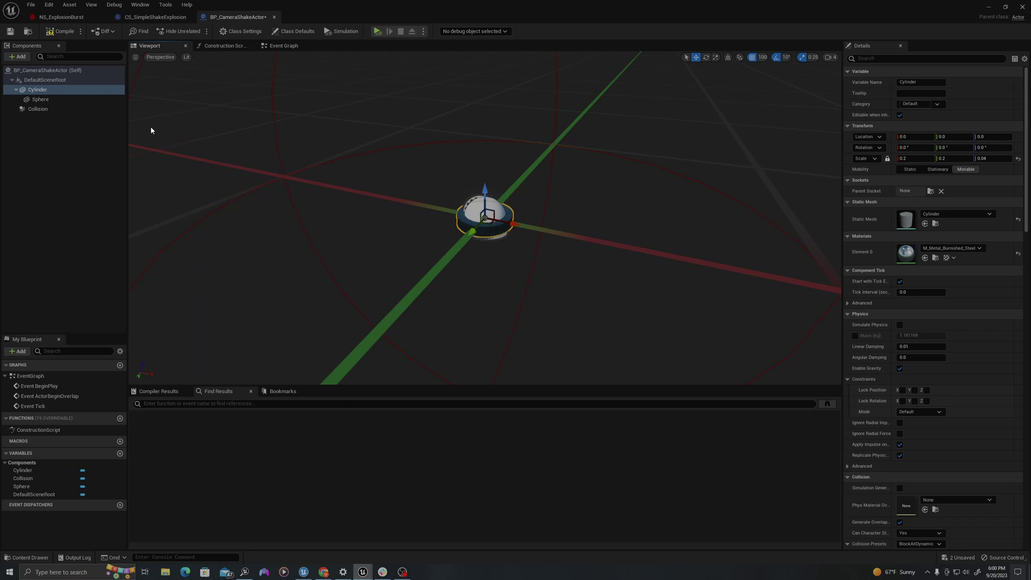
# - Give the Sphere component the M_Metal_Steel material
pyautogui.click(41, 100)
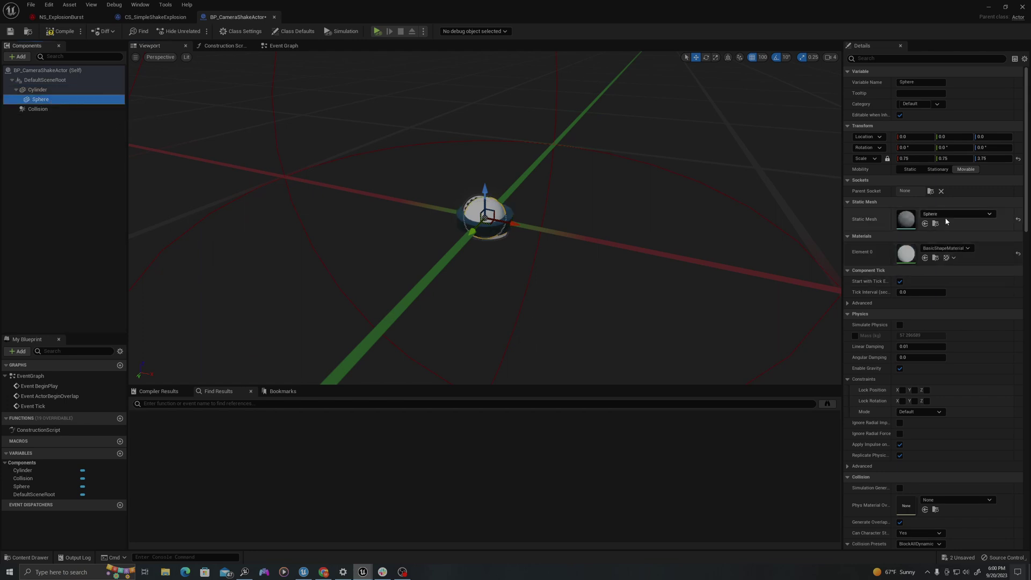
pyautogui.click(945, 248)
pyautogui.write('metal')
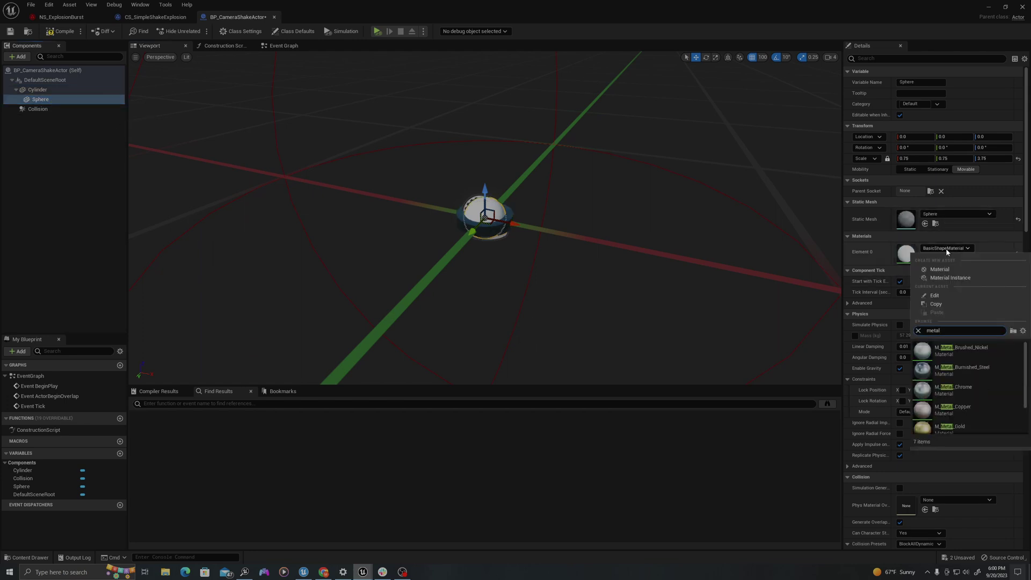
pyautogui.scroll(-2, 947, 387)
pyautogui.click(947, 424)
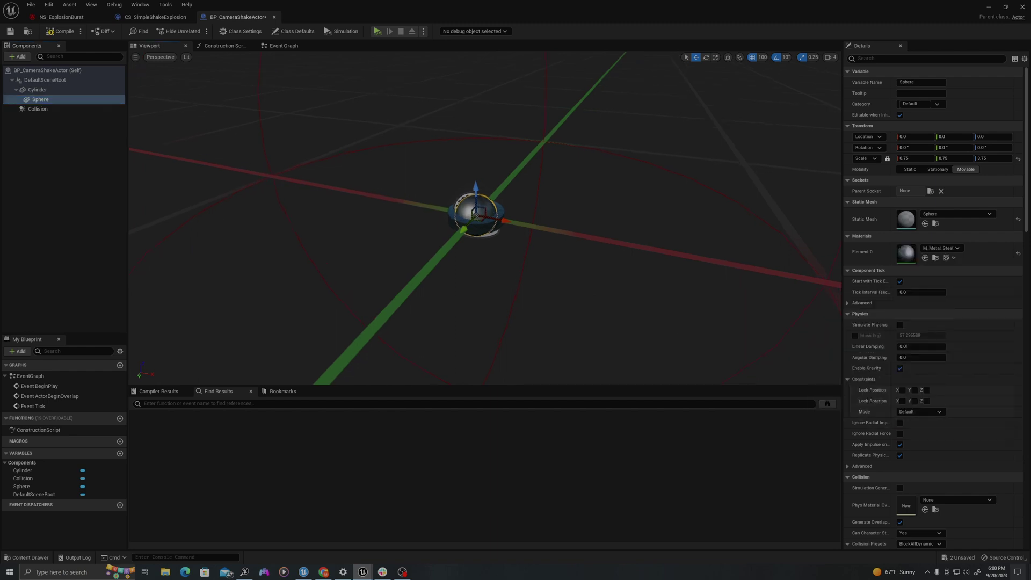
# - Zoom in on the finished mine, then compile and save BP_CameraShakeActor
pyautogui.moveTo(457, 180); pyautogui.dragTo(461, 214, button='right')
pyautogui.press('w')
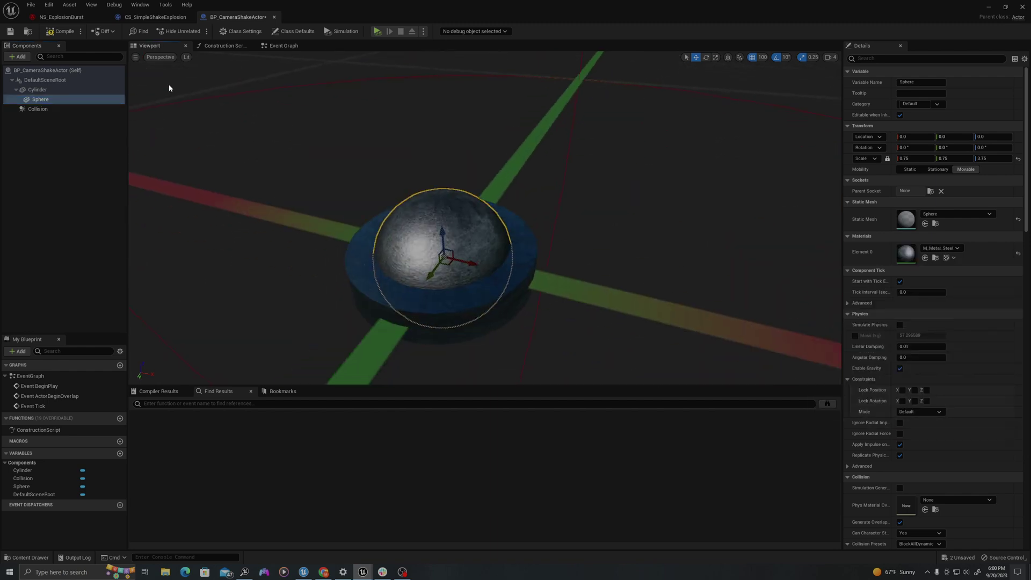
pyautogui.click(48, 32)
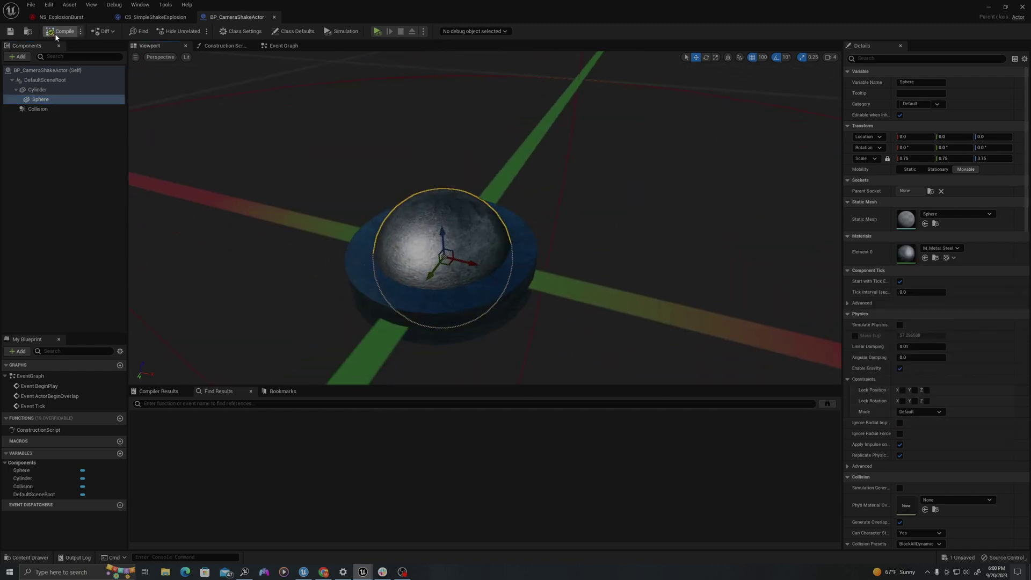
pyautogui.click(11, 32)
pyautogui.click(402, 572)
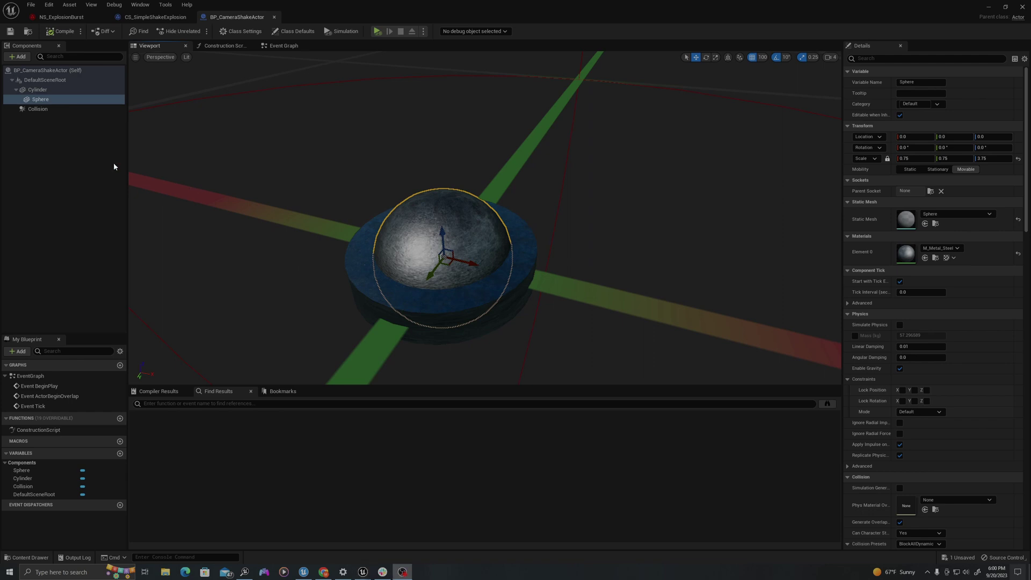
# - In the Event Graph, add an OnComponentBeginOverlap event for the Collision component
pyautogui.click(283, 47)
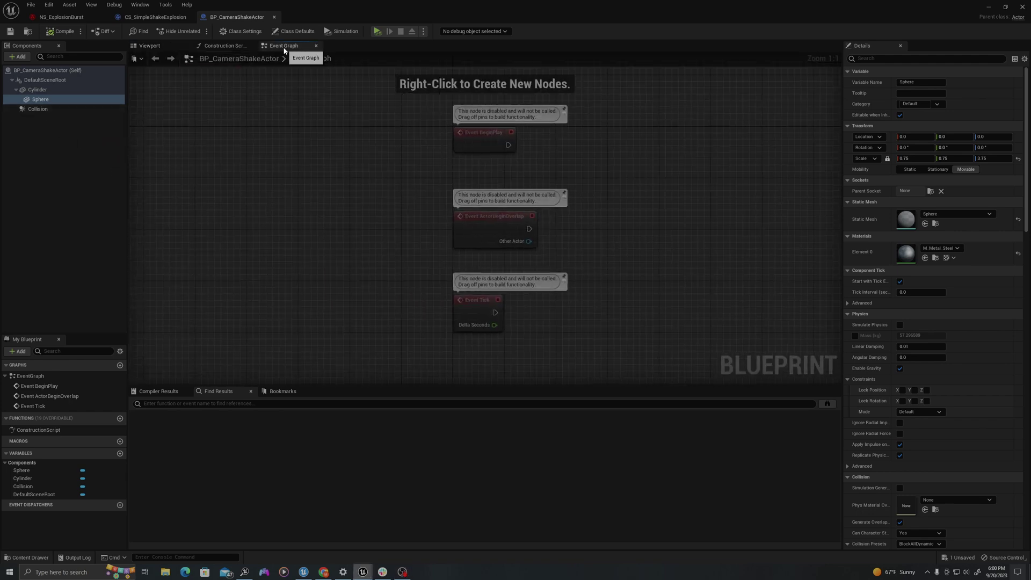
pyautogui.moveTo(521, 156); pyautogui.dragTo(377, 168, button='right')
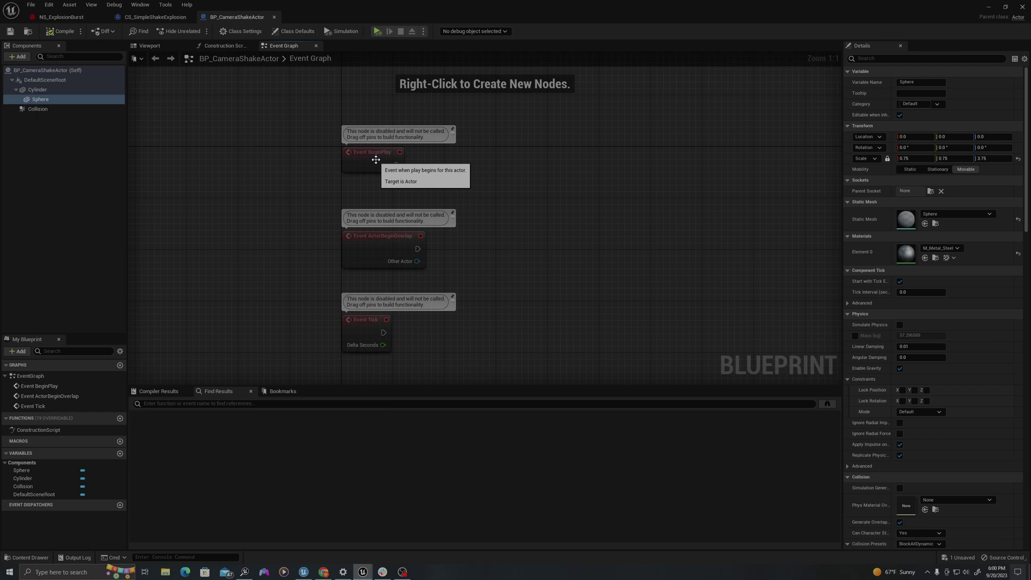
pyautogui.click(32, 109)
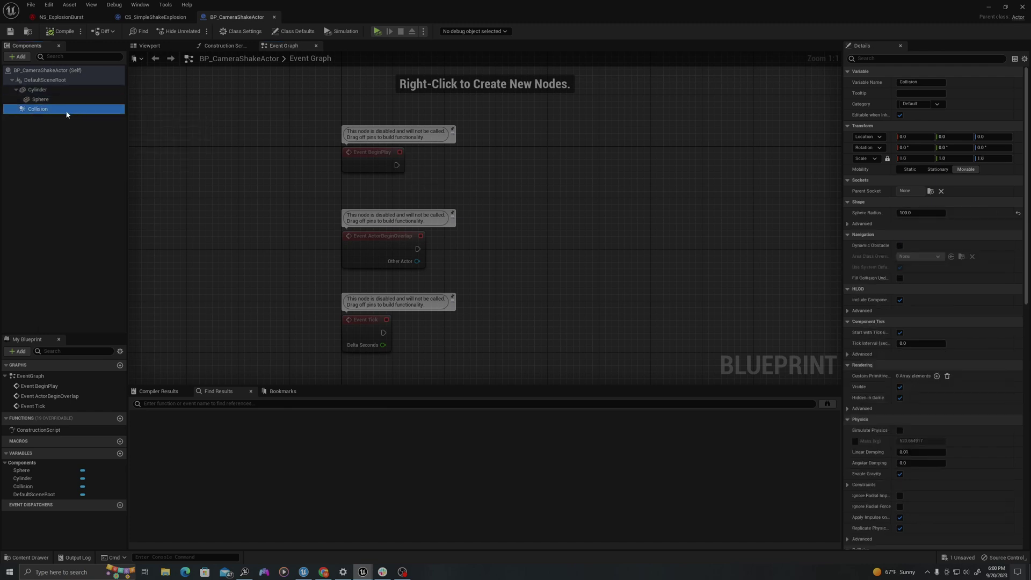
pyautogui.rightClick(37, 110)
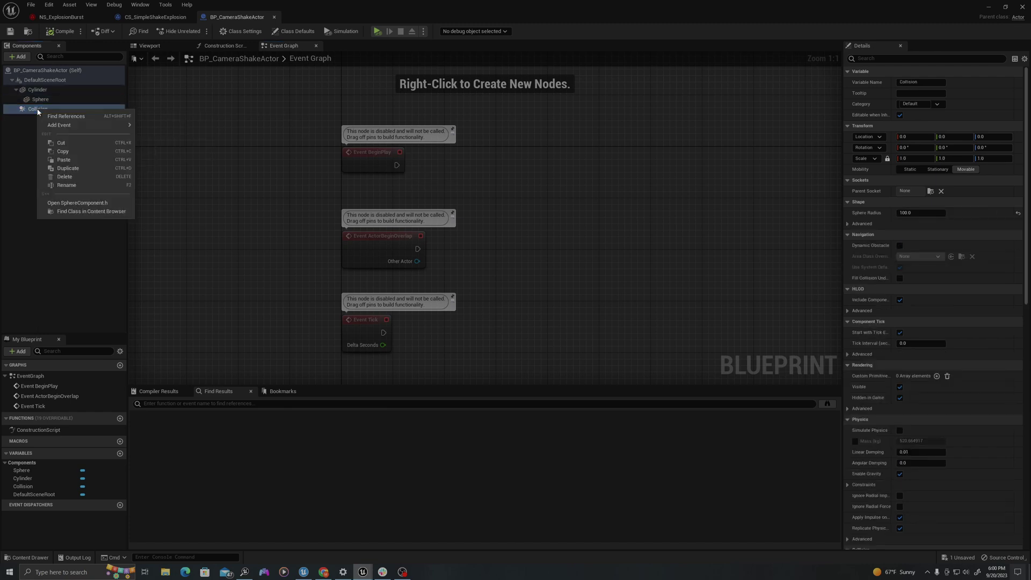
pyautogui.moveTo(51, 125)
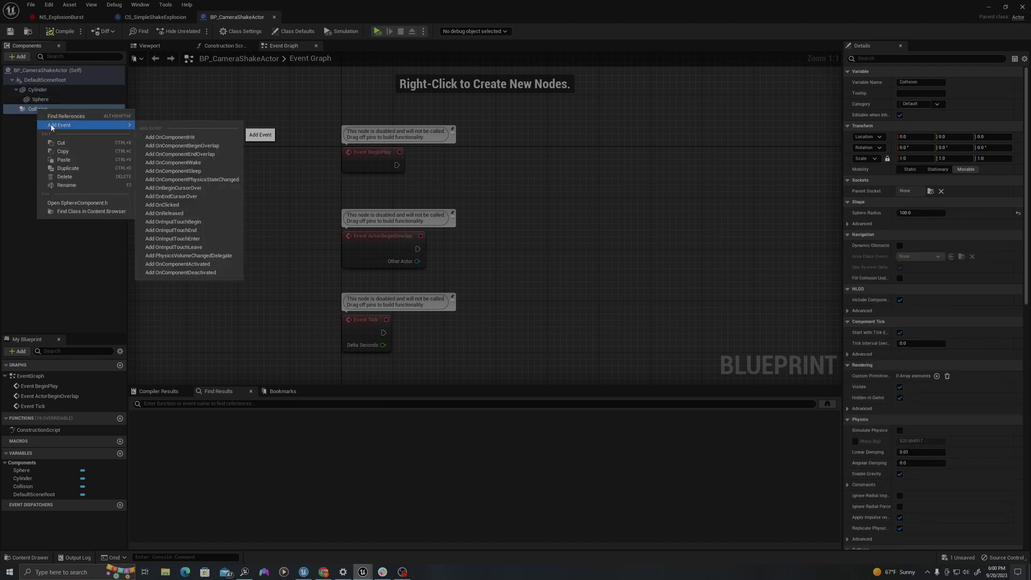
pyautogui.click(157, 147)
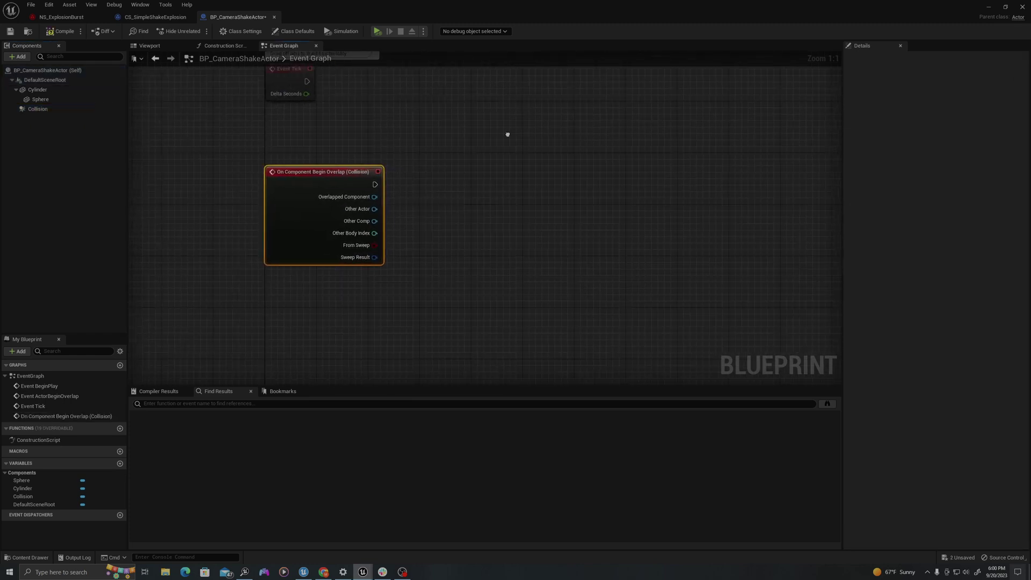
# - Cast the overlap's Other Actor to Character with a Cast To Character node
pyautogui.moveTo(348, 211); pyautogui.dragTo(406, 197)
pyautogui.write('cast to char')
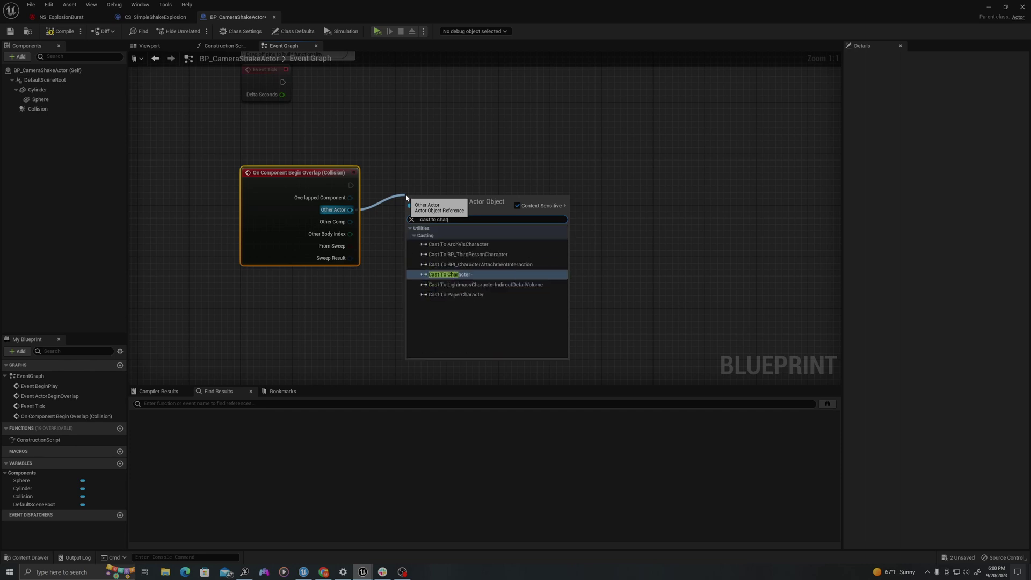
pyautogui.press('Return')
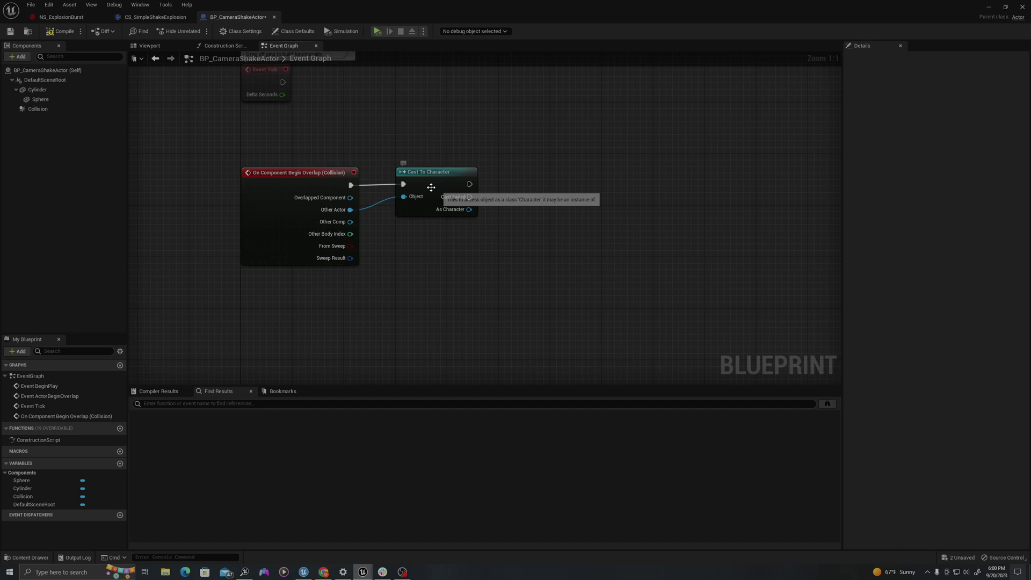
pyautogui.moveTo(545, 191); pyautogui.dragTo(449, 177, button='right')
pyautogui.click(449, 178)
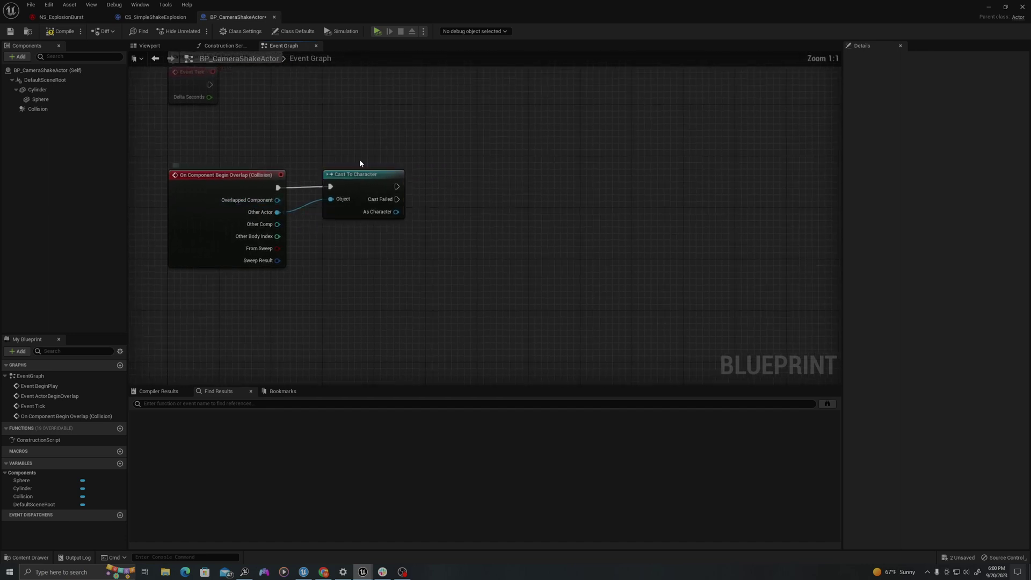
pyautogui.moveTo(316, 137); pyautogui.dragTo(299, 136, button='right')
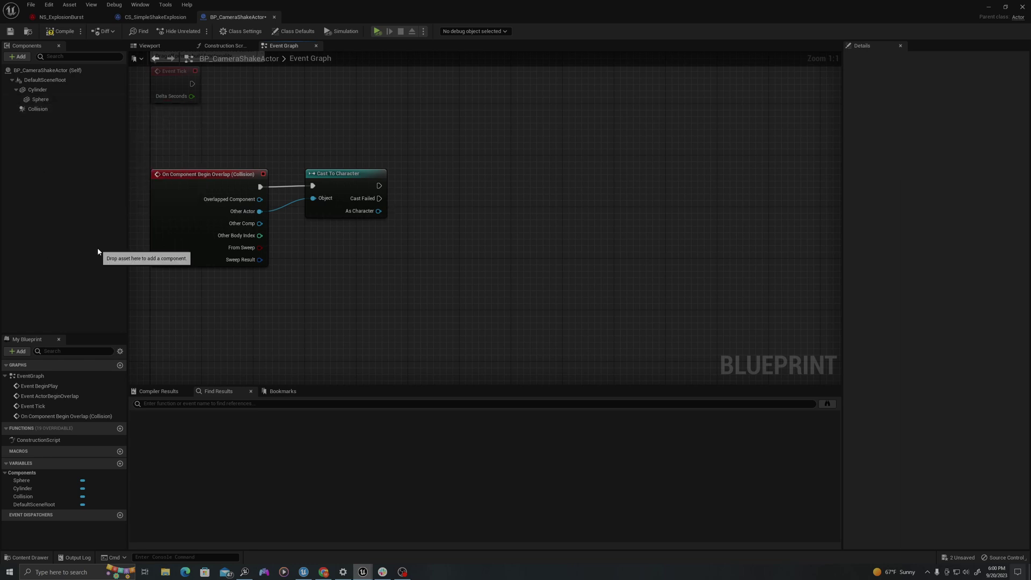
# - Add a Play World Camera Shake node and run it after the successful cast
pyautogui.rightClick(419, 220)
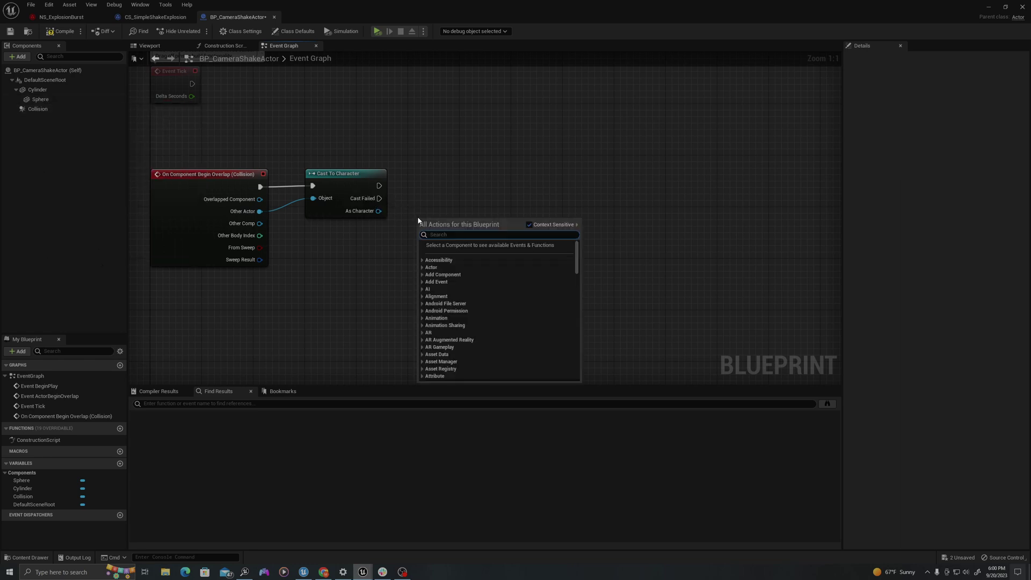
pyautogui.write('play world')
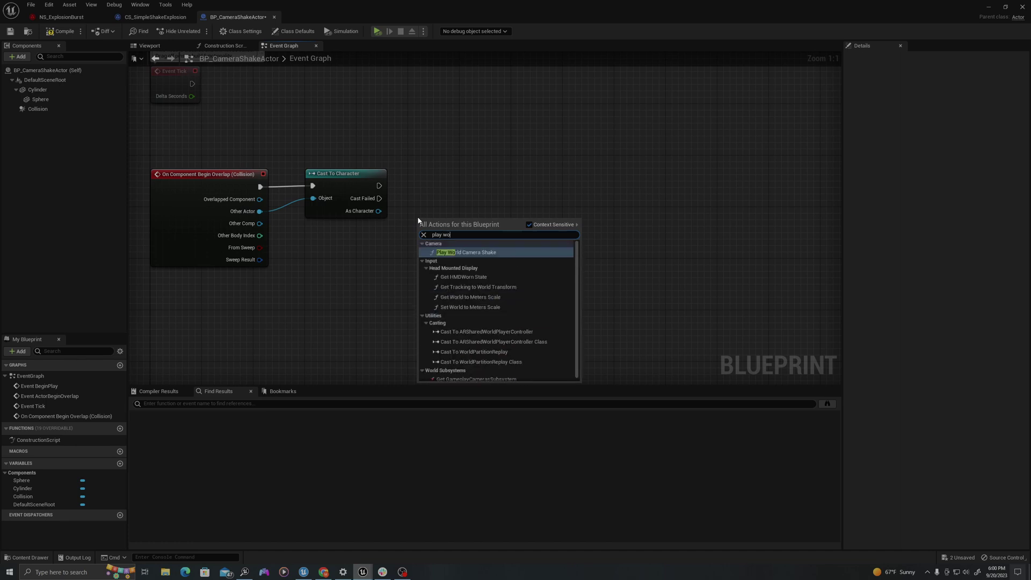
pyautogui.press('Return')
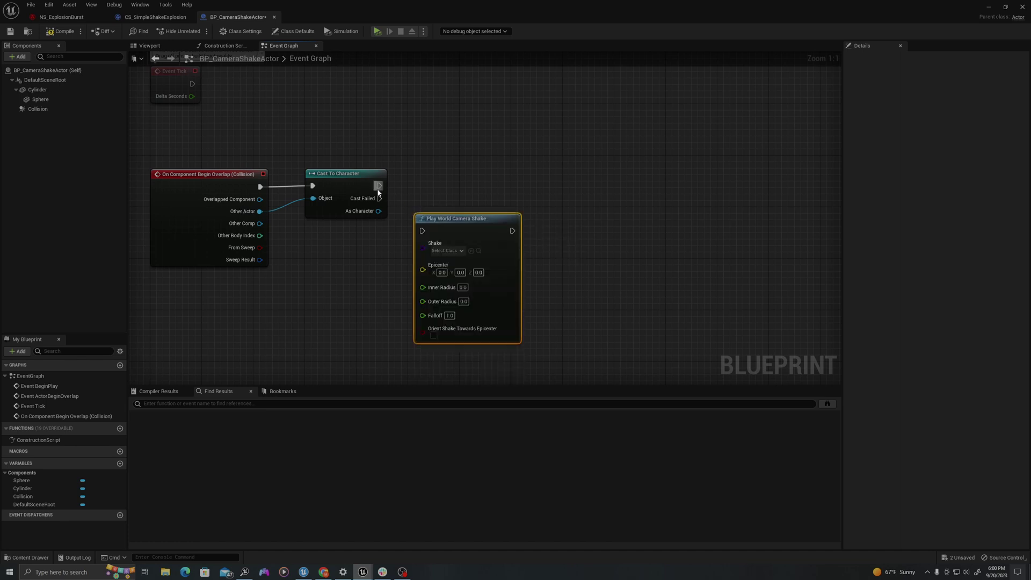
pyautogui.moveTo(378, 187); pyautogui.dragTo(551, 175)
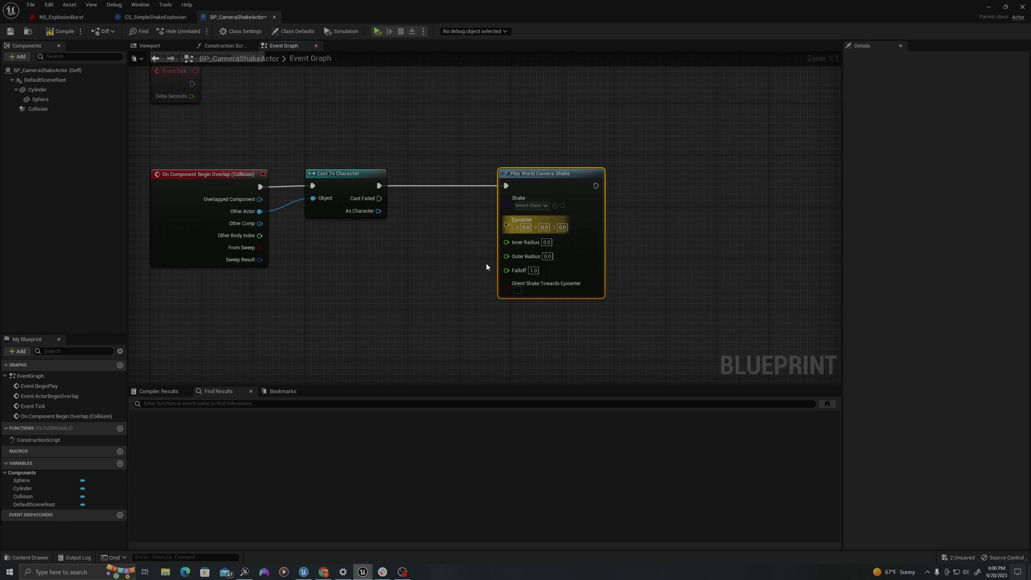
# - Set the node's Shake to CS_SimpleShakeExplosion from the Content Browser selection
pyautogui.click(138, 20)
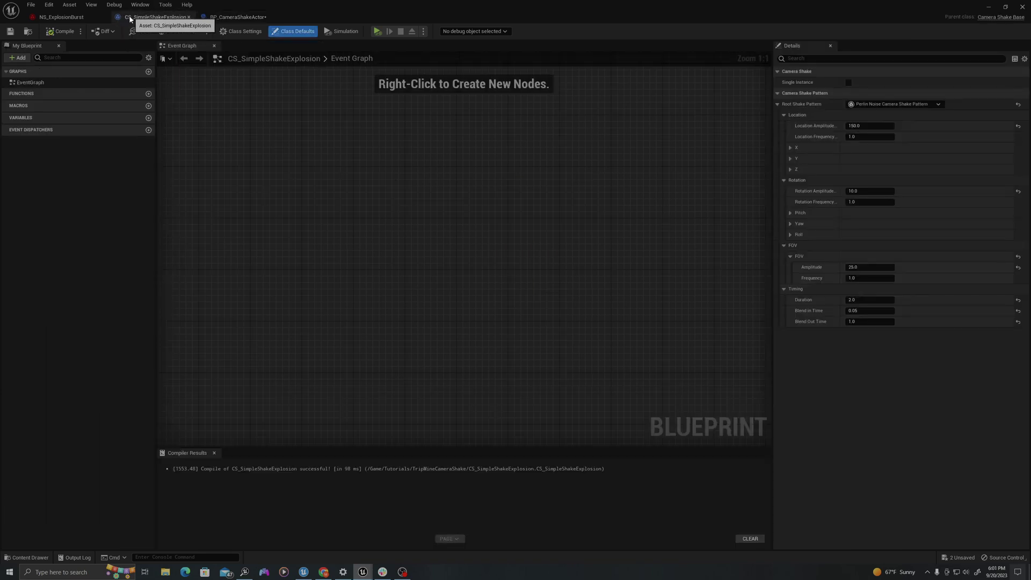
pyautogui.click(34, 33)
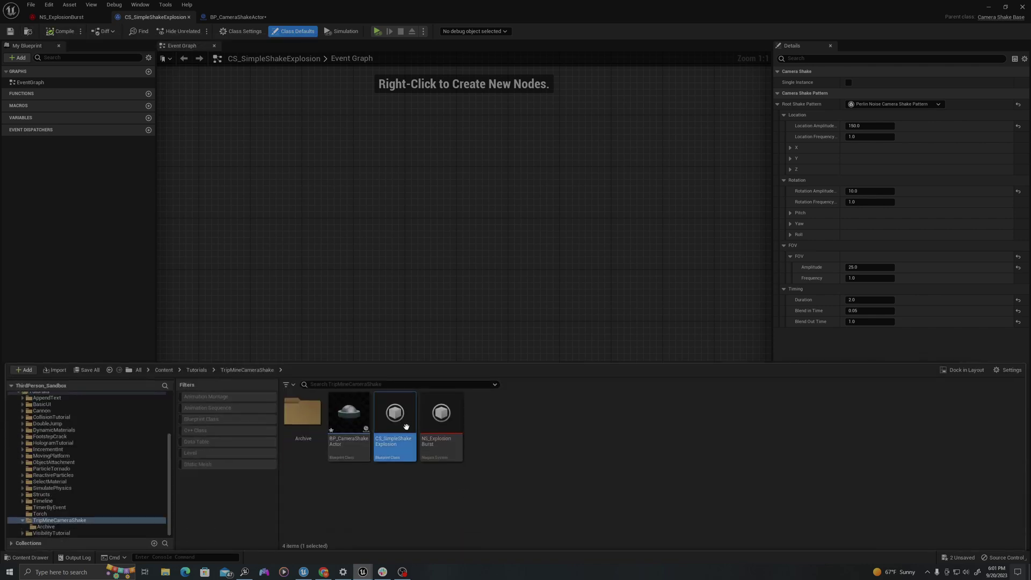
pyautogui.click(226, 18)
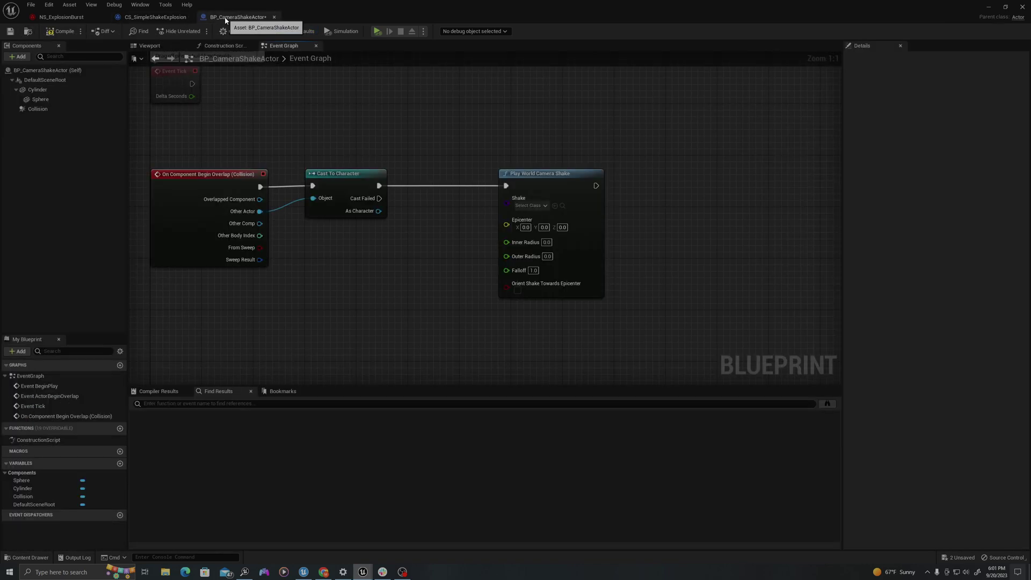
pyautogui.click(555, 206)
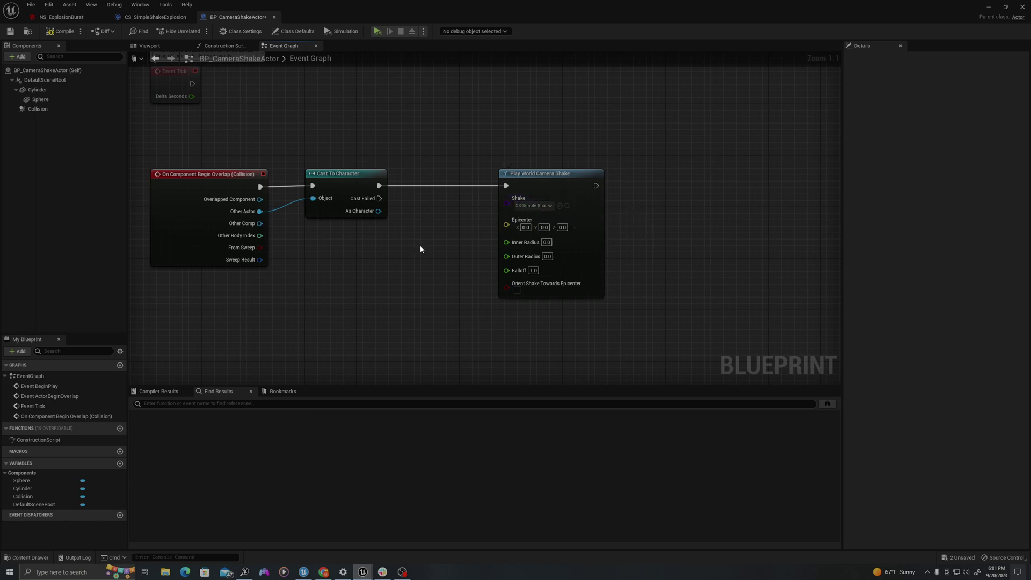
pyautogui.hotkey('ctrl', 'space')
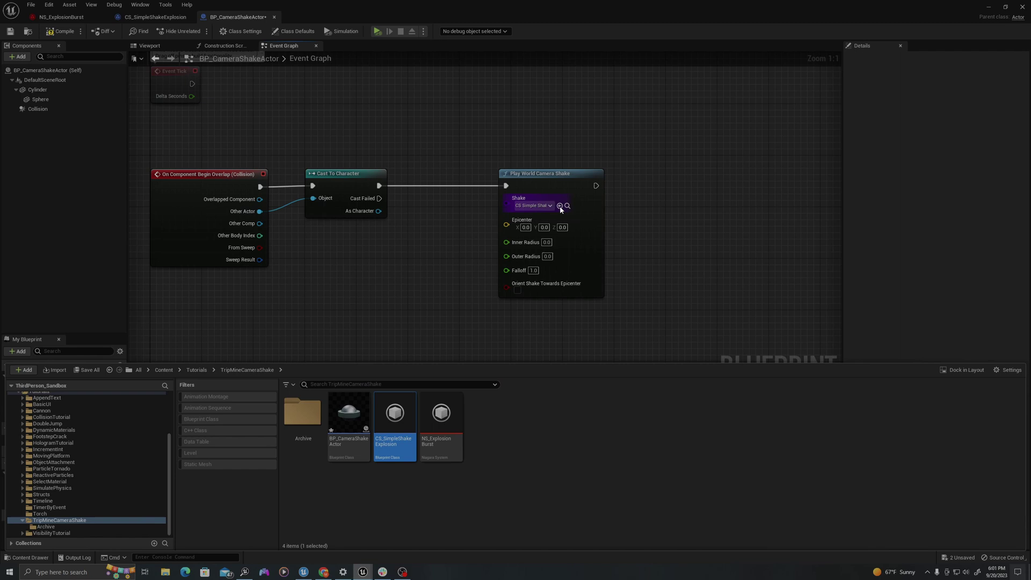
pyautogui.click(560, 207)
pyautogui.click(542, 205)
pyautogui.click(456, 266)
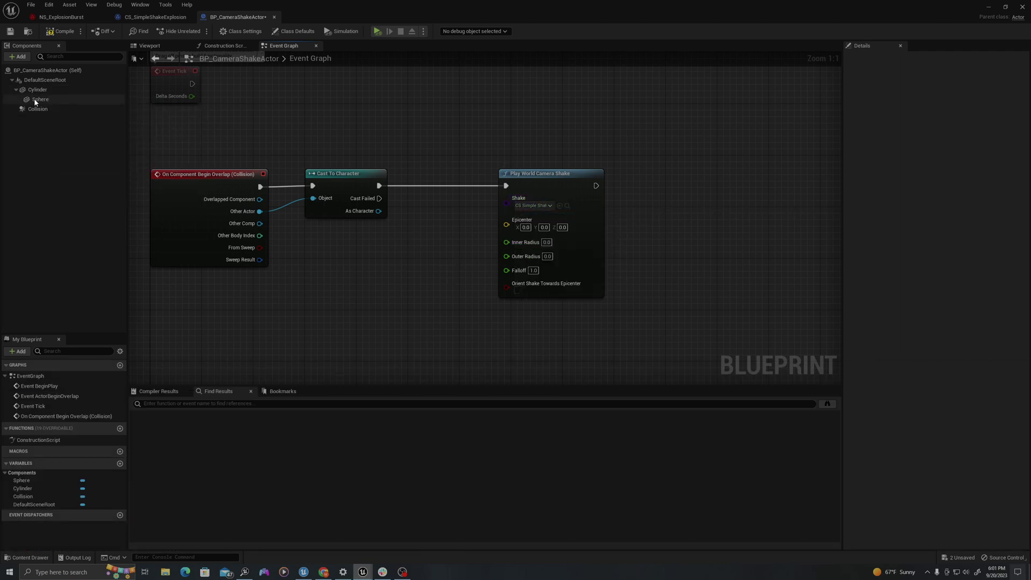
# - Feed the Cylinder's Get World Location into Epicenter, set Outer Radius 1000, enable Orient Shake Towards Epicenter
pyautogui.moveTo(35, 90); pyautogui.dragTo(405, 244)
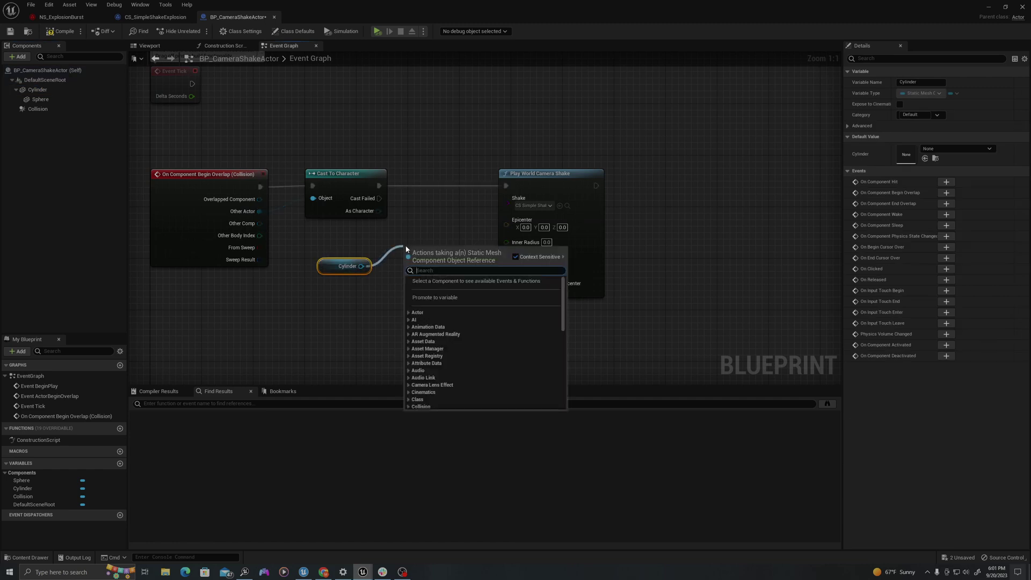
pyautogui.write('get world loc')
pyautogui.press('Return')
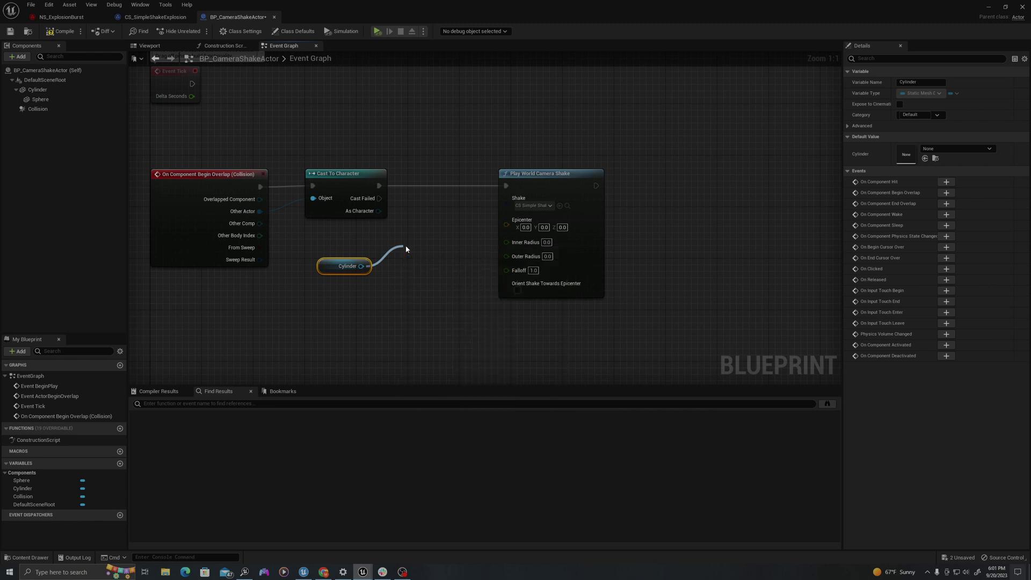
pyautogui.moveTo(477, 271); pyautogui.dragTo(507, 220)
pyautogui.moveTo(450, 261); pyautogui.dragTo(431, 261)
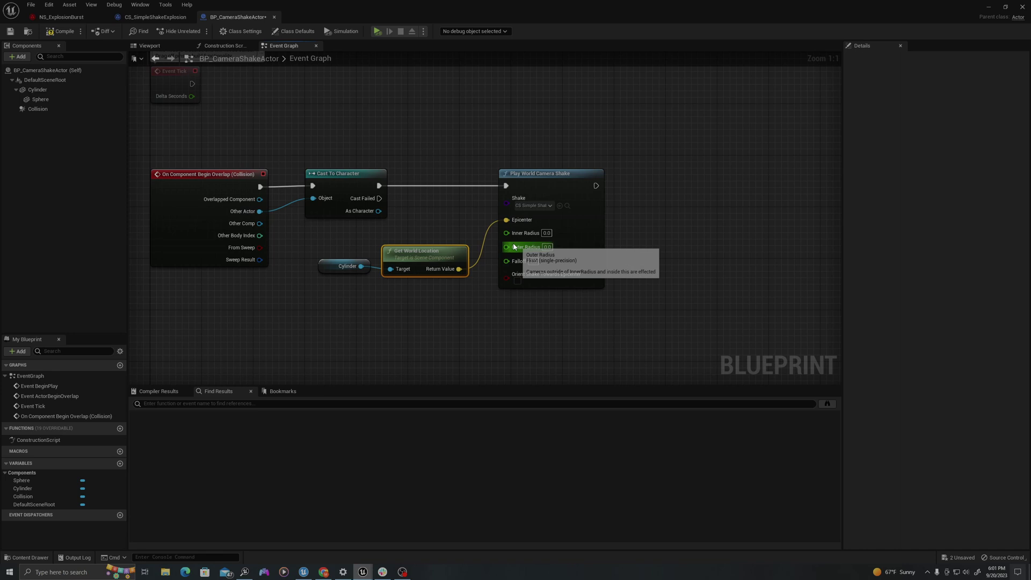
pyautogui.click(549, 247)
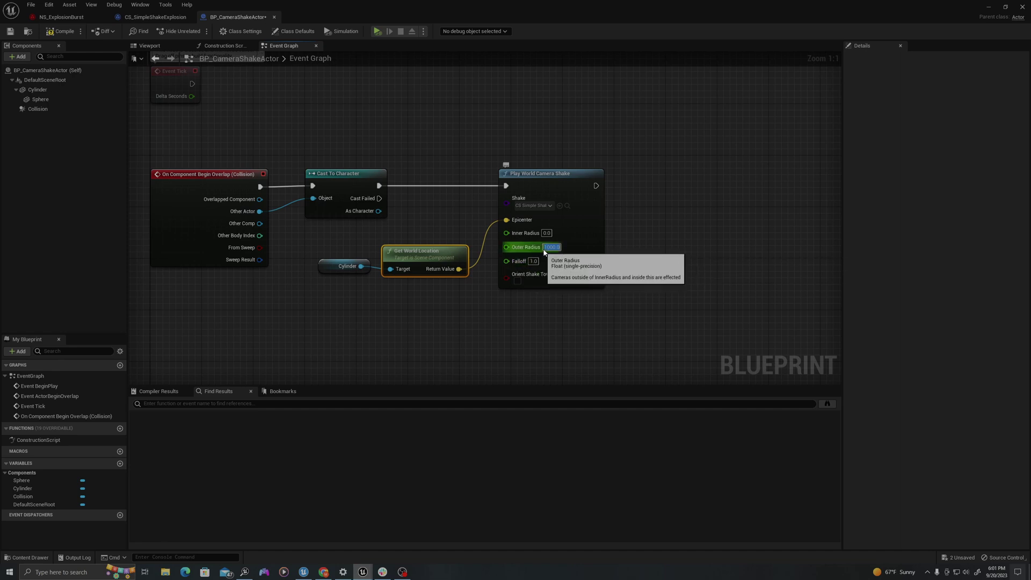
pyautogui.click(517, 280)
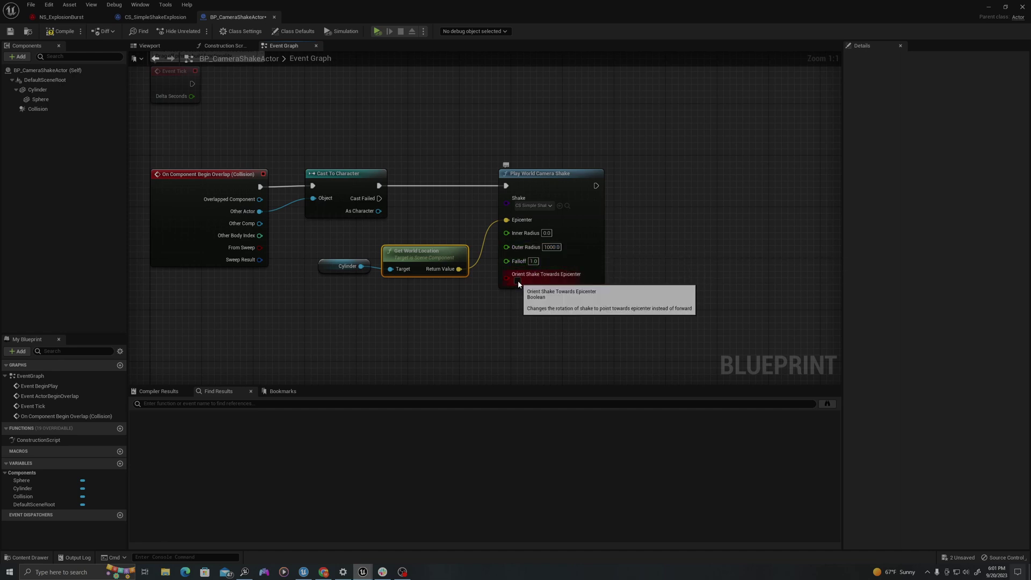
# - Add Spawn System at Location after the camera shake, using the Cylinder's world location
pyautogui.moveTo(525, 322); pyautogui.dragTo(466, 315, button='right')
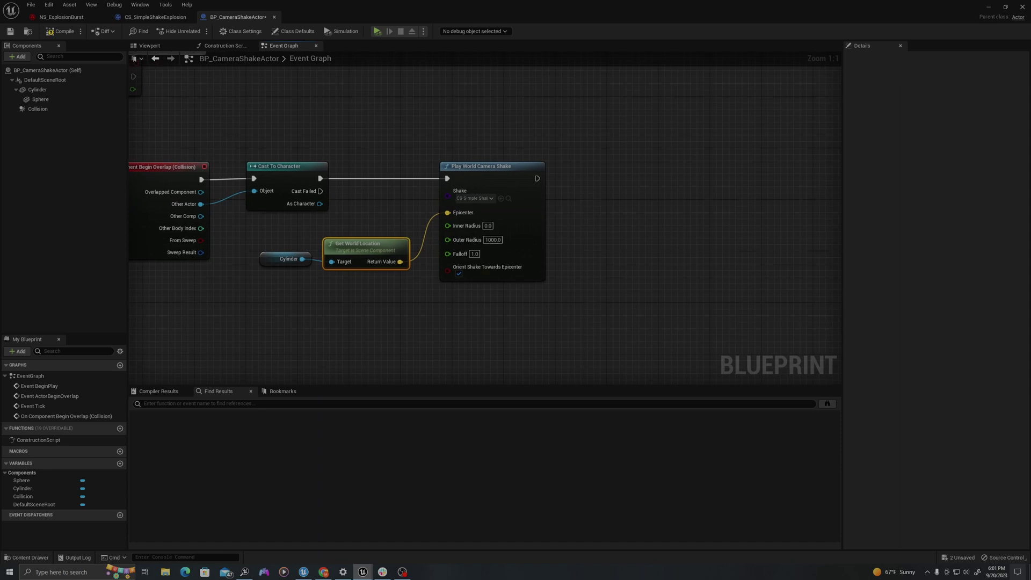
pyautogui.rightClick(584, 202)
pyautogui.moveTo(537, 178); pyautogui.dragTo(574, 185)
pyautogui.write('spawn syste')
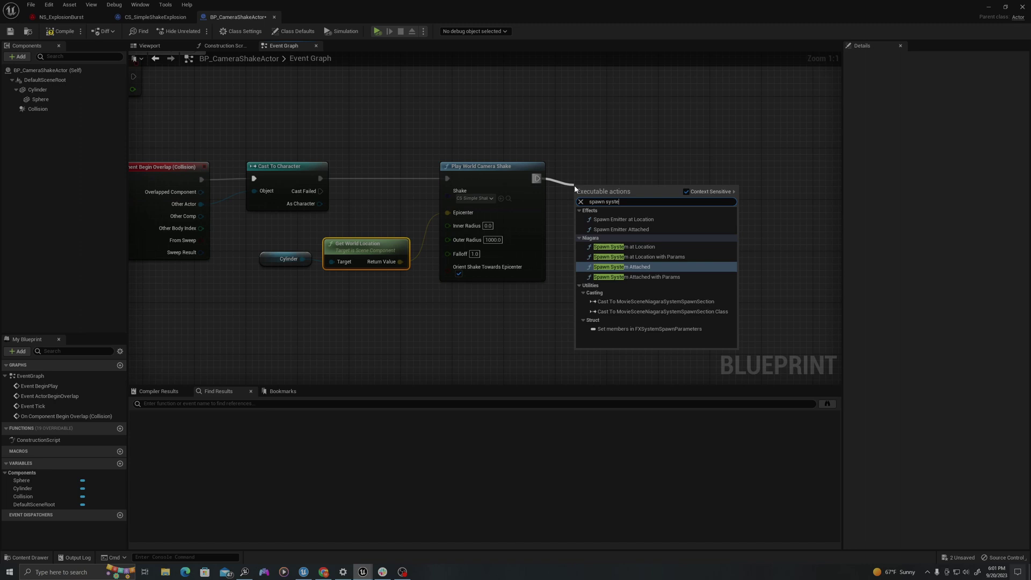
pyautogui.write('m at')
pyautogui.press('Return')
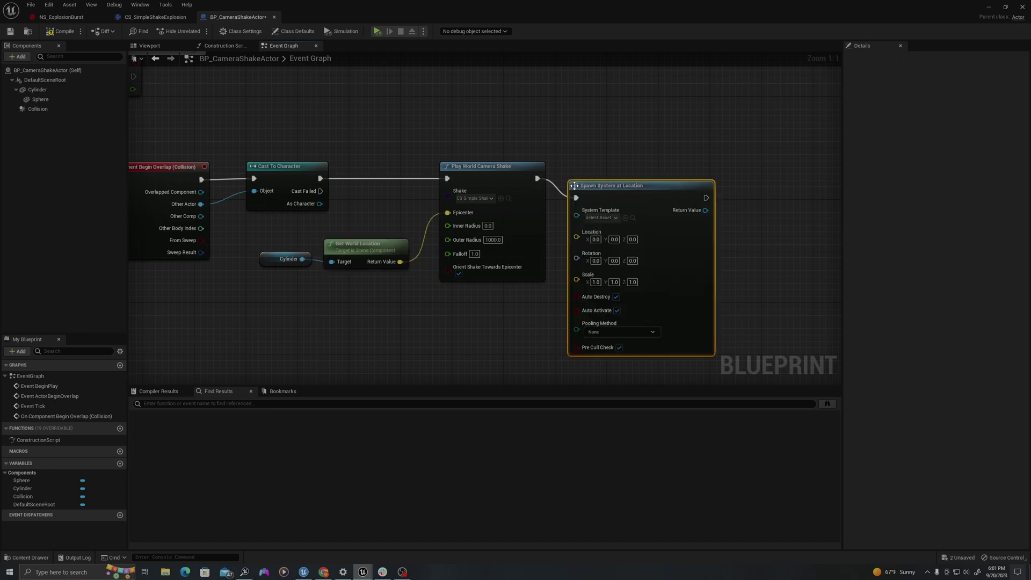
pyautogui.moveTo(575, 184); pyautogui.dragTo(588, 165)
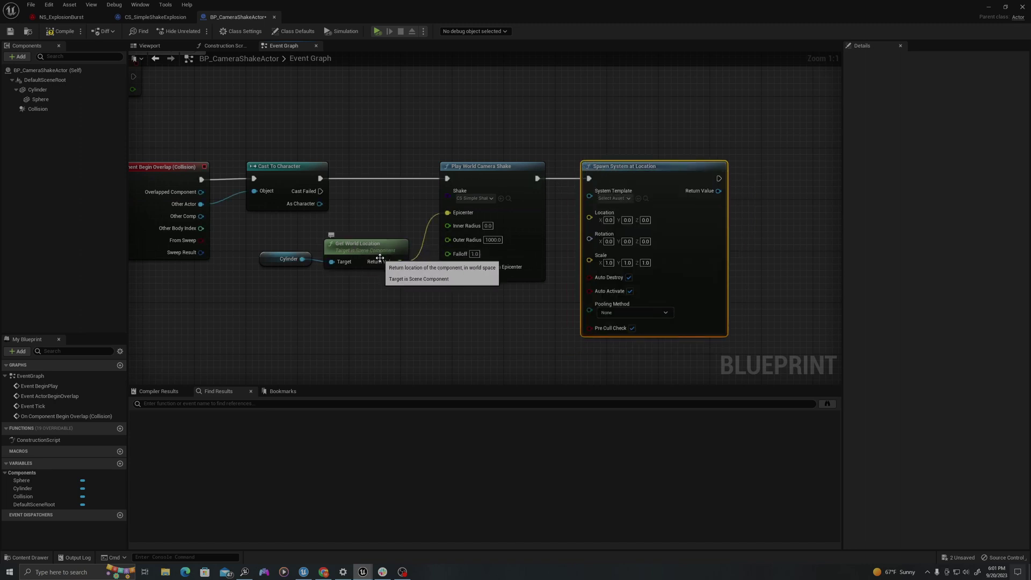
pyautogui.moveTo(380, 259); pyautogui.dragTo(393, 267)
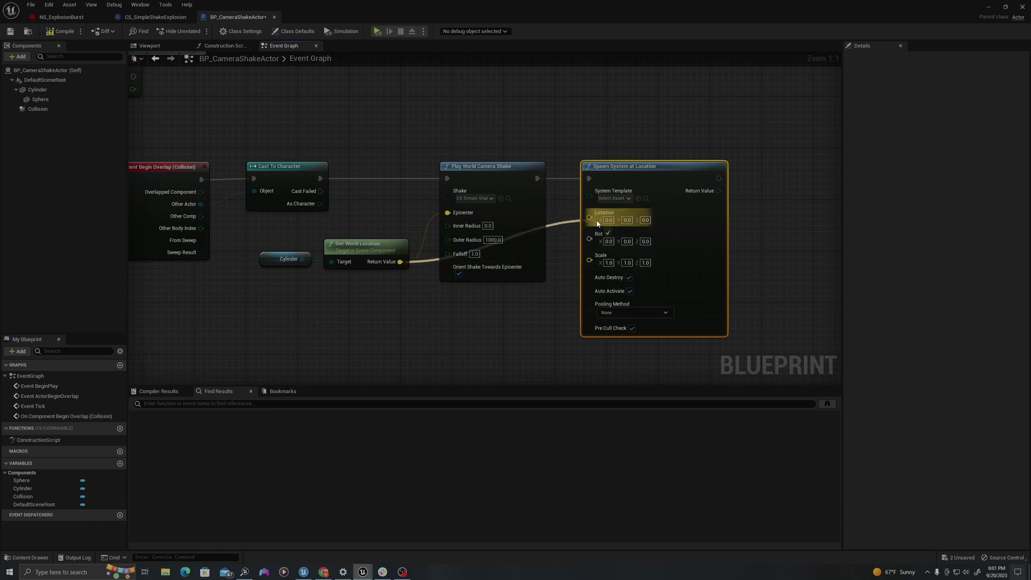
pyautogui.moveTo(598, 224); pyautogui.dragTo(597, 220)
# - Set the spawn node's System Template to NS_ExplosionBurst
pyautogui.moveTo(306, 114); pyautogui.dragTo(294, 118, button='right')
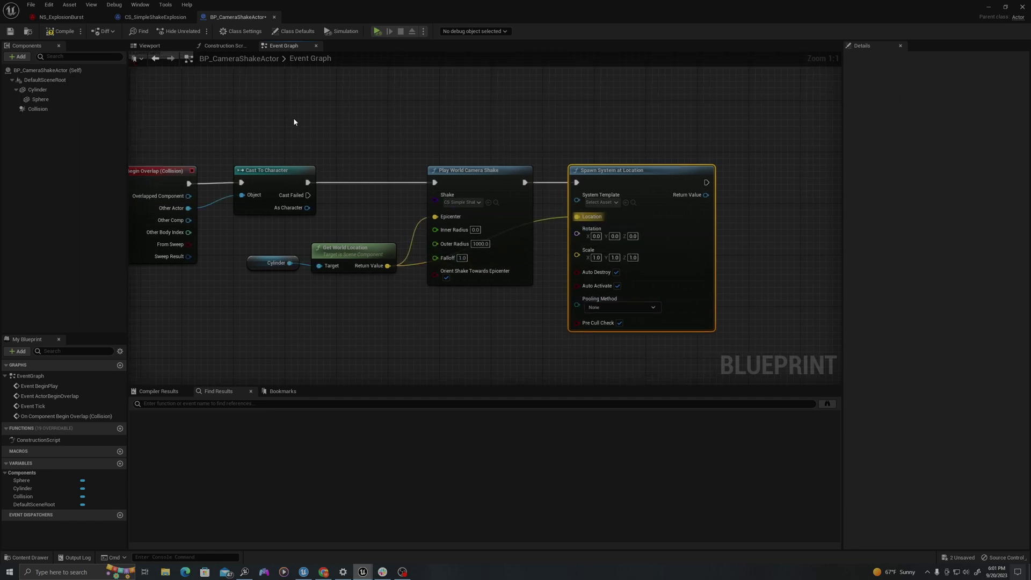
pyautogui.hotkey('ctrl', 'space')
pyautogui.click(442, 412)
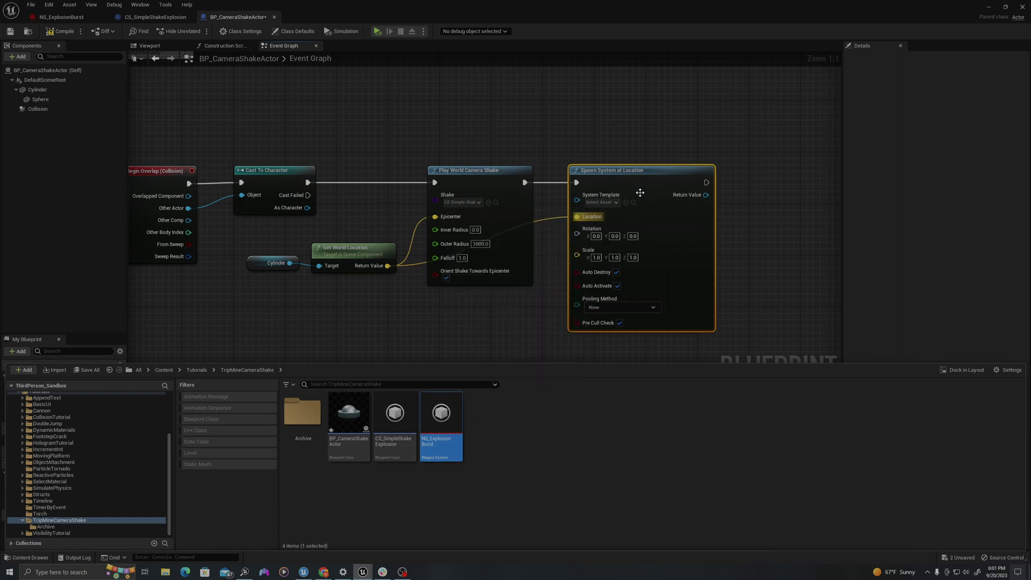
pyautogui.click(626, 203)
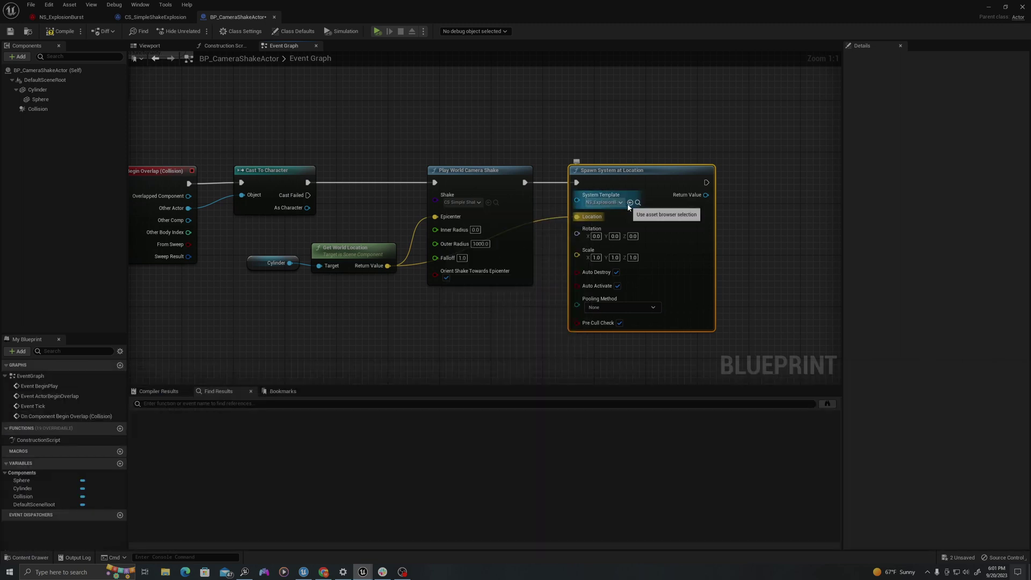
pyautogui.moveTo(787, 242); pyautogui.dragTo(514, 209, button='right')
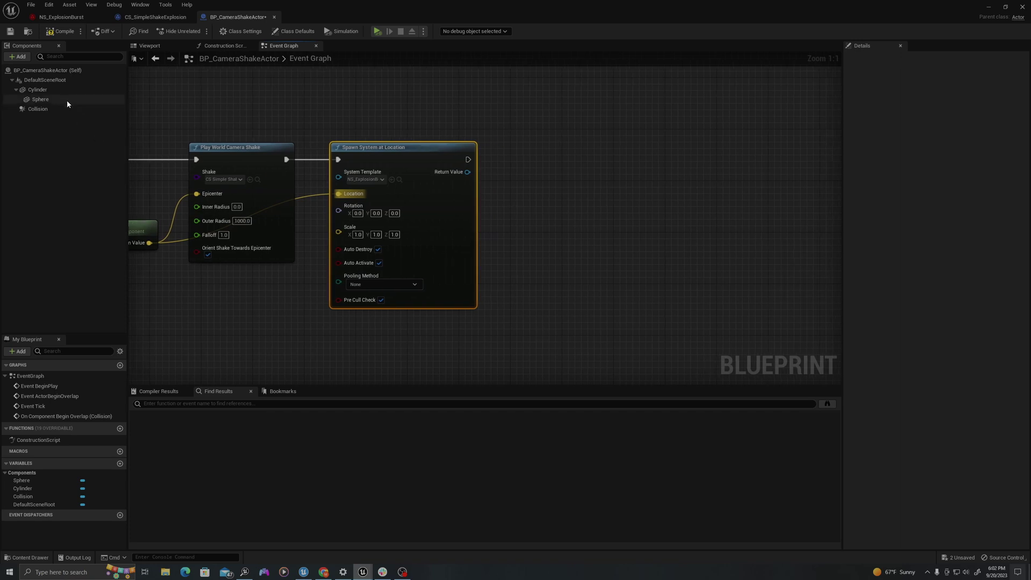
# - Add a Destroy Actor node wired after Spawn System at Location
pyautogui.rightClick(526, 184)
pyautogui.write('destroy')
pyautogui.press('Return')
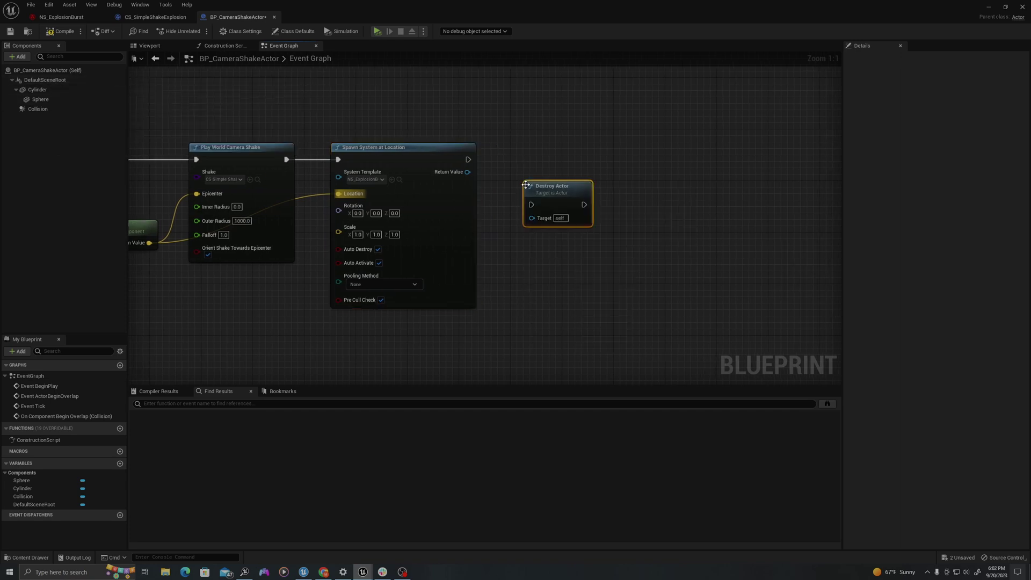
pyautogui.moveTo(527, 201); pyautogui.dragTo(536, 146)
pyautogui.click(500, 178)
pyautogui.scroll(-4, 702, 199)
pyautogui.scroll(3, 475, 191)
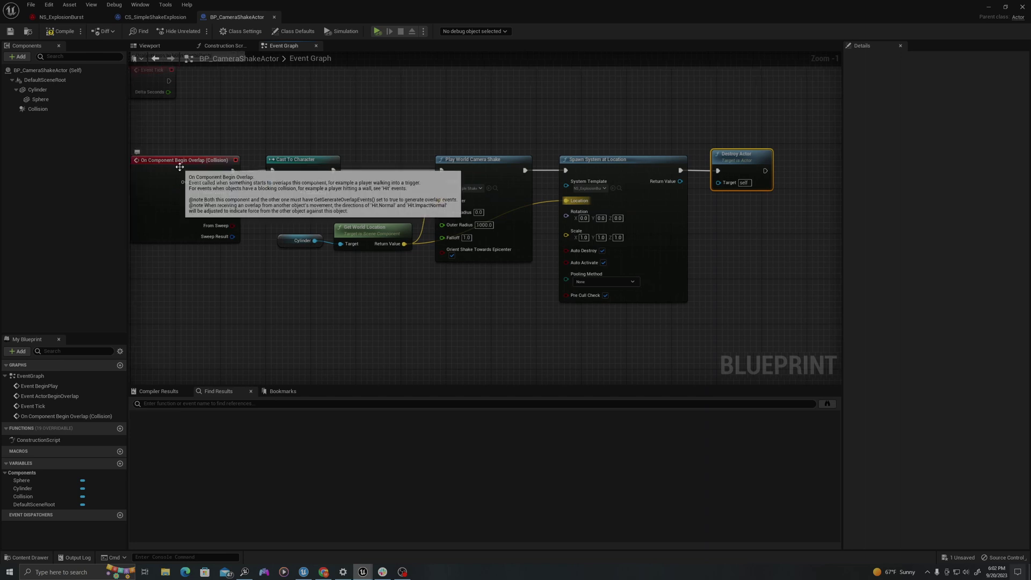
# - Review the chain from the overlap event through cast, shake, spawn and Destroy Actor
pyautogui.click(165, 190)
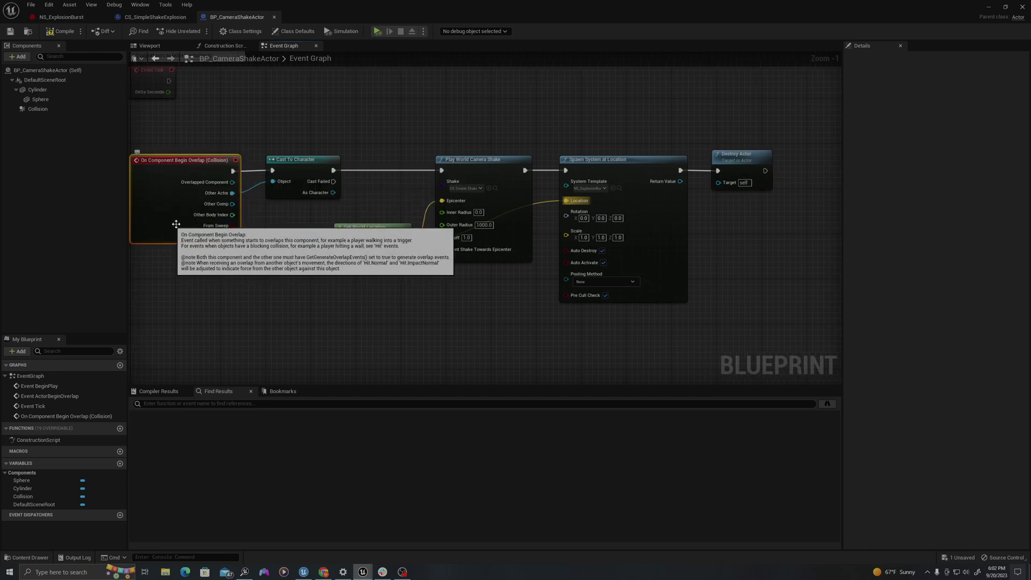
pyautogui.click(150, 46)
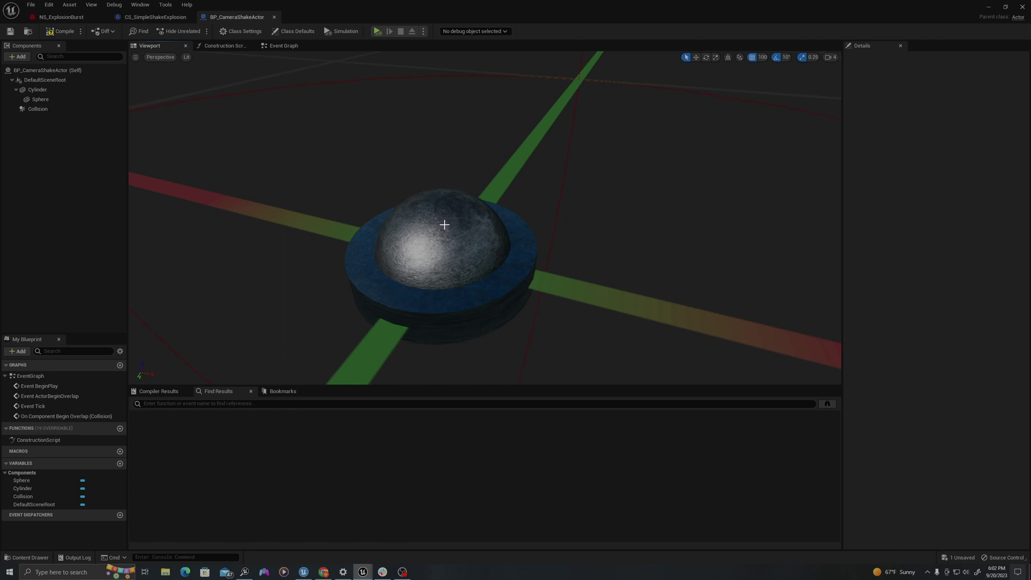
pyautogui.click(280, 47)
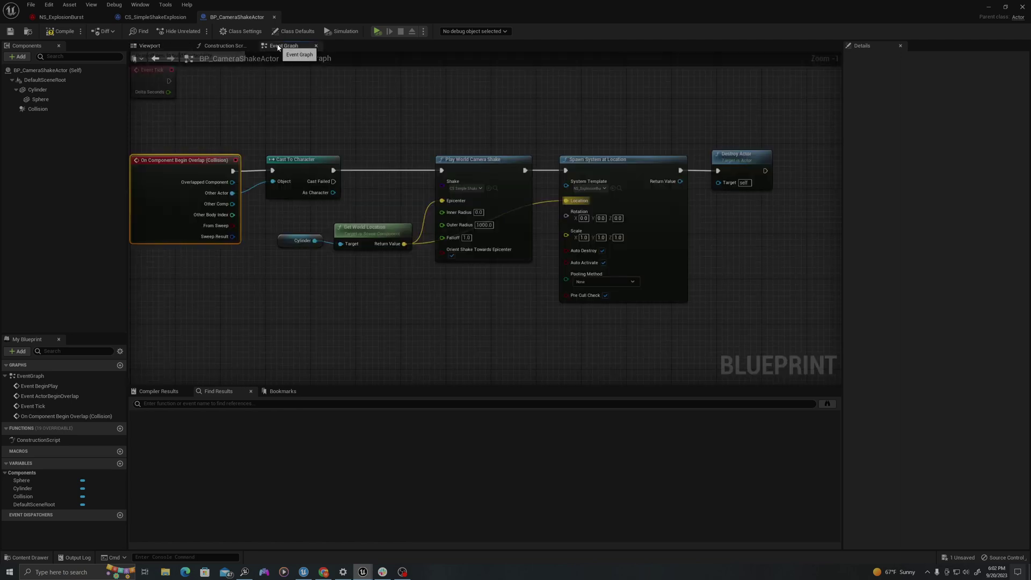
pyautogui.click(305, 179)
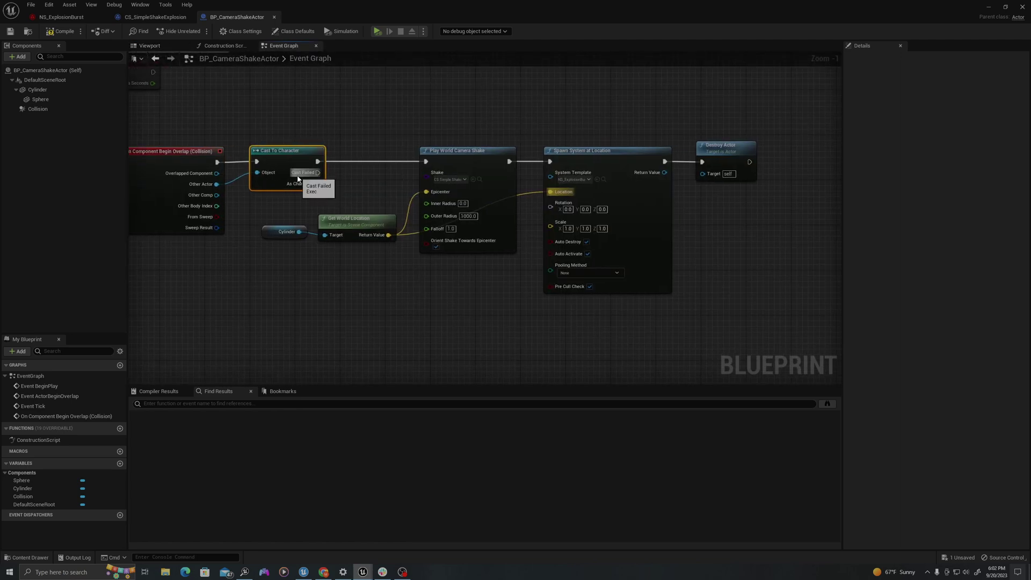
pyautogui.click(473, 161)
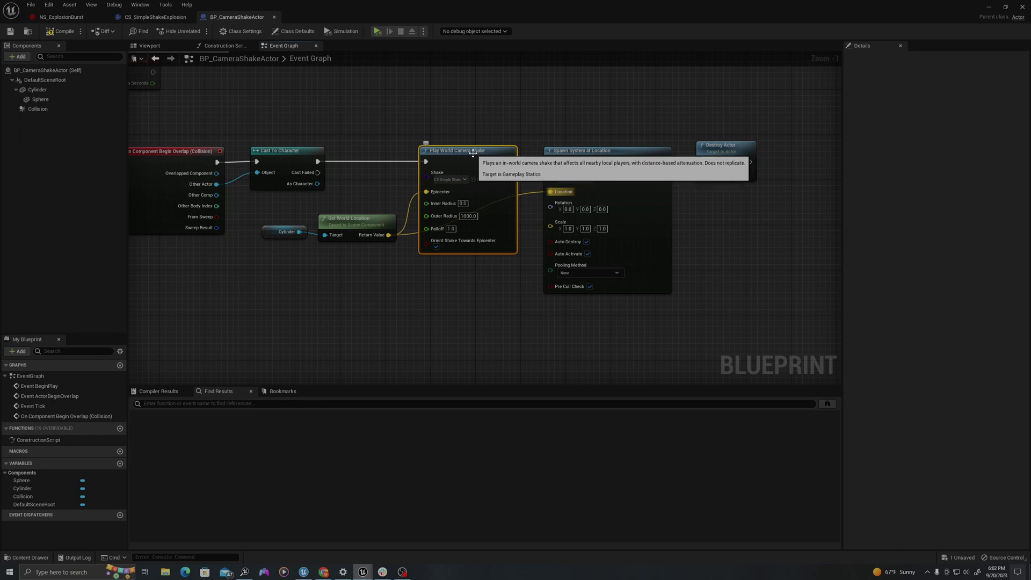
pyautogui.moveTo(575, 97); pyautogui.dragTo(526, 94, button='right')
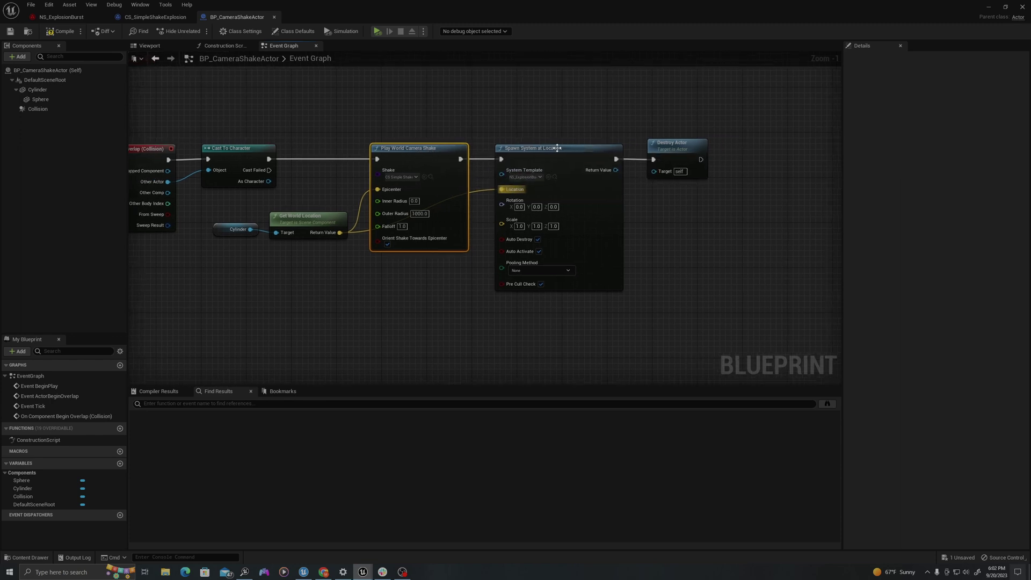
pyautogui.click(554, 159)
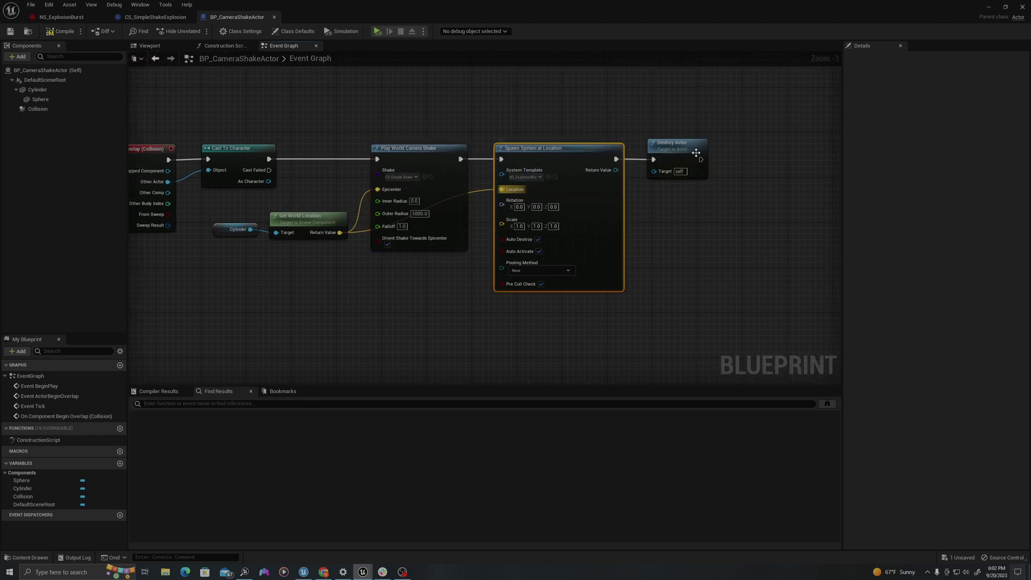
pyautogui.click(666, 151)
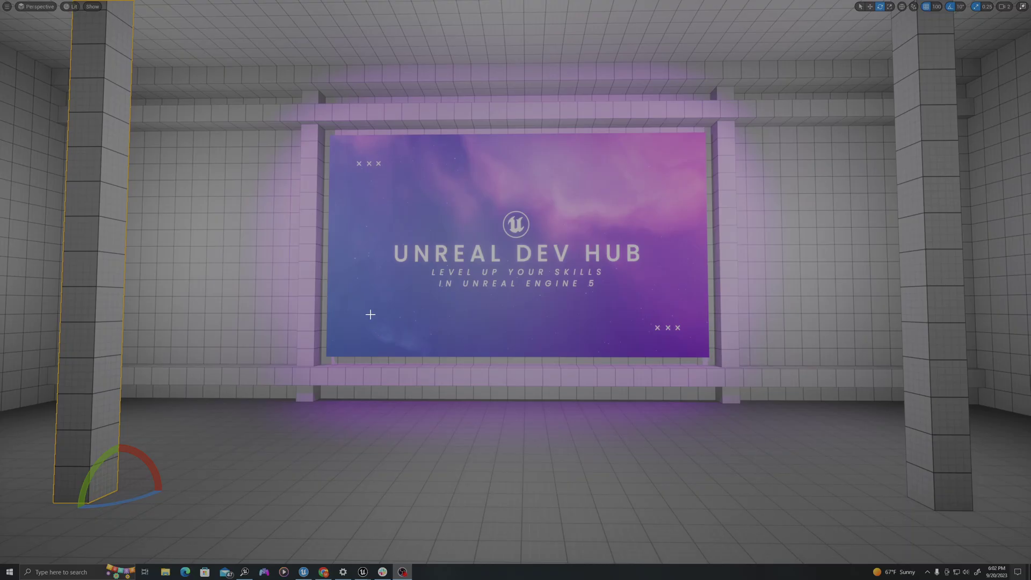
# - Drop BP_CameraShakeActor from the assets onto the level floor, undoing an accidental move
pyautogui.moveTo(374, 323); pyautogui.dragTo(399, 353, button='right')
pyautogui.hotkey('ctrl', 'space')
pyautogui.moveTo(350, 449); pyautogui.dragTo(360, 414)
pyautogui.moveTo(362, 403)
pyautogui.mouseDown(button='right')
pyautogui.moveTo(367, 429)
pyautogui.moveTo(363, 404)
pyautogui.mouseUp(button='right')
pyautogui.press('w')
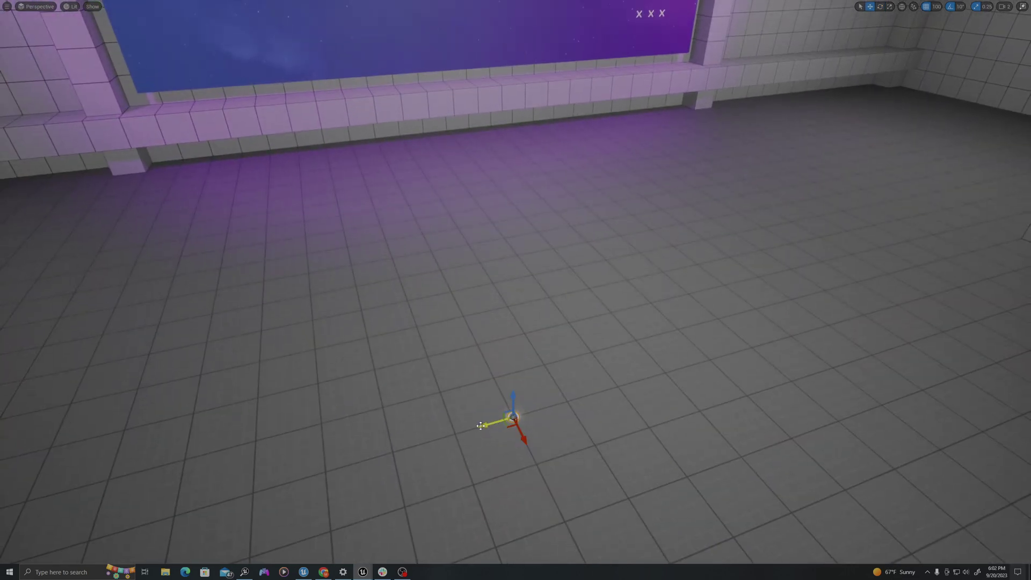
pyautogui.moveTo(480, 426); pyautogui.dragTo(486, 426, button='right')
pyautogui.press('e')
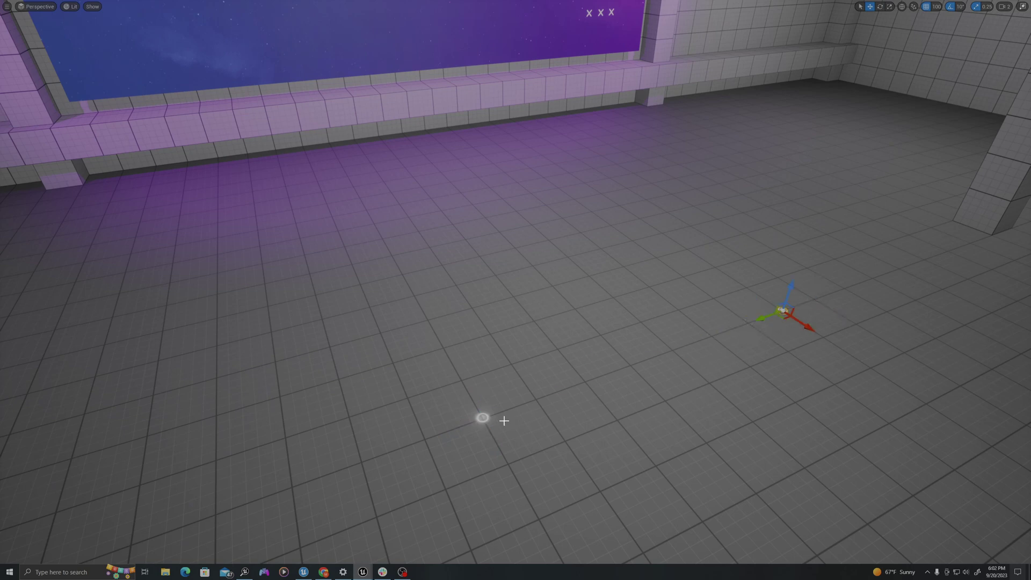
pyautogui.click(482, 418)
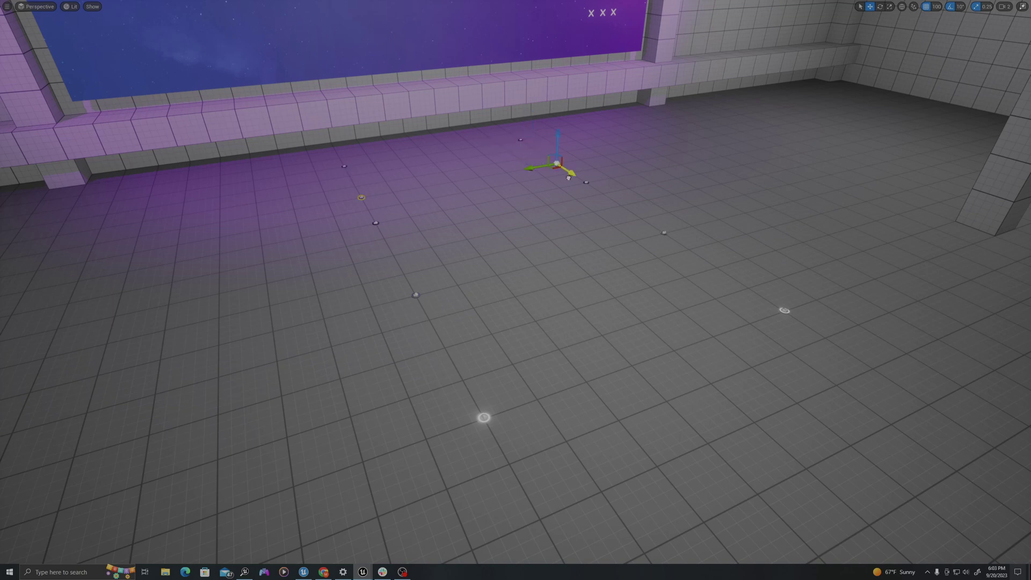
pyautogui.hotkey('ctrl', 'z')
pyautogui.moveTo(564, 203); pyautogui.dragTo(529, 199, button='right')
pyautogui.click(496, 484)
# - Play the level from here and run the character over the first trip mines
pyautogui.rightClick(445, 430)
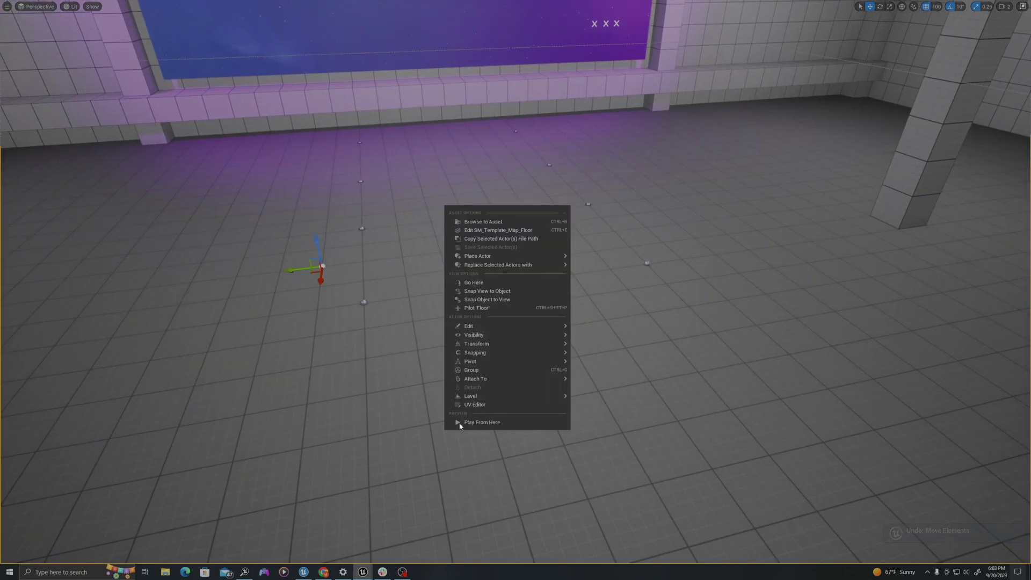
pyautogui.click(461, 424)
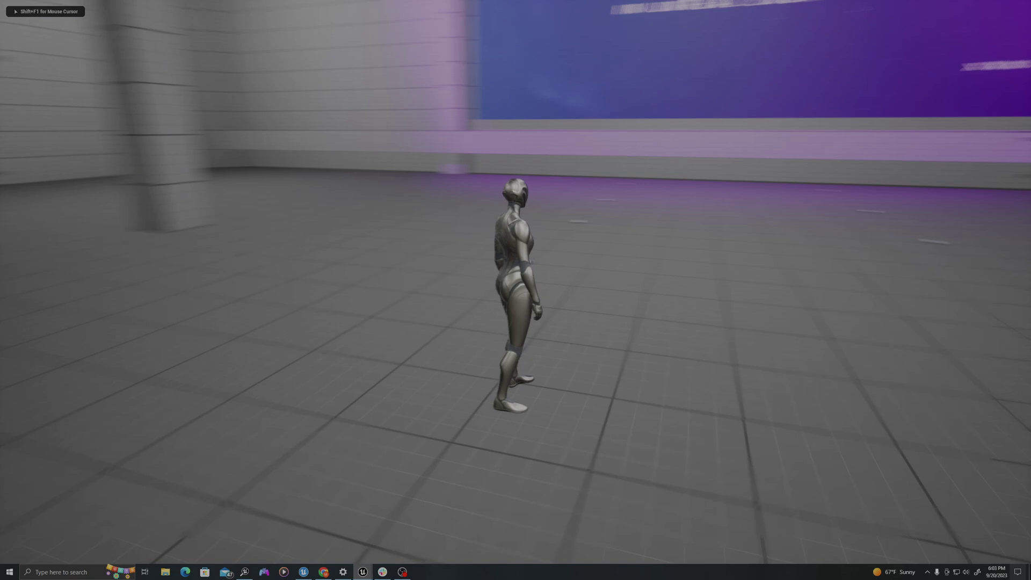
pyautogui.press('w')
pyautogui.press('e')
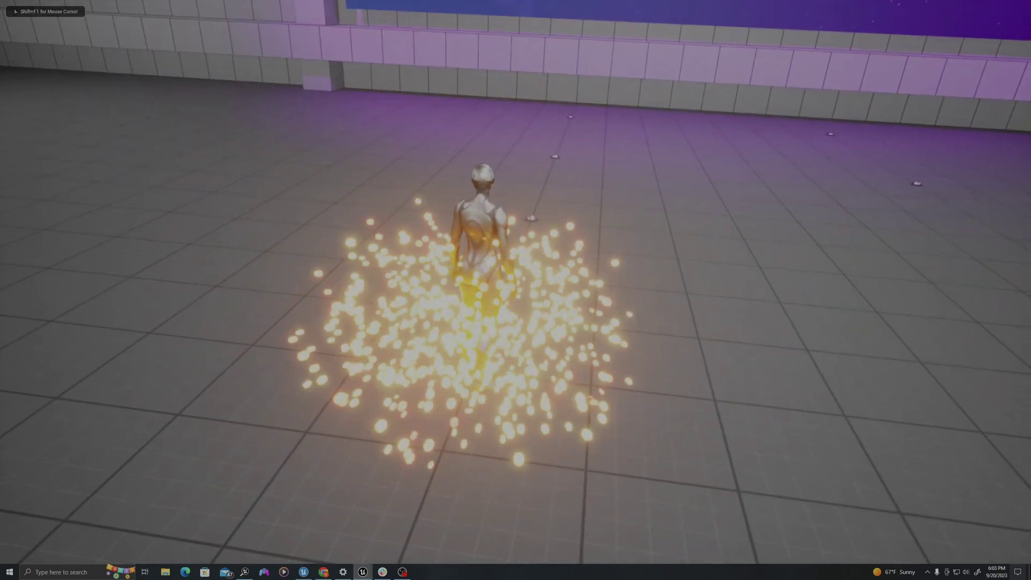
pyautogui.press('w')
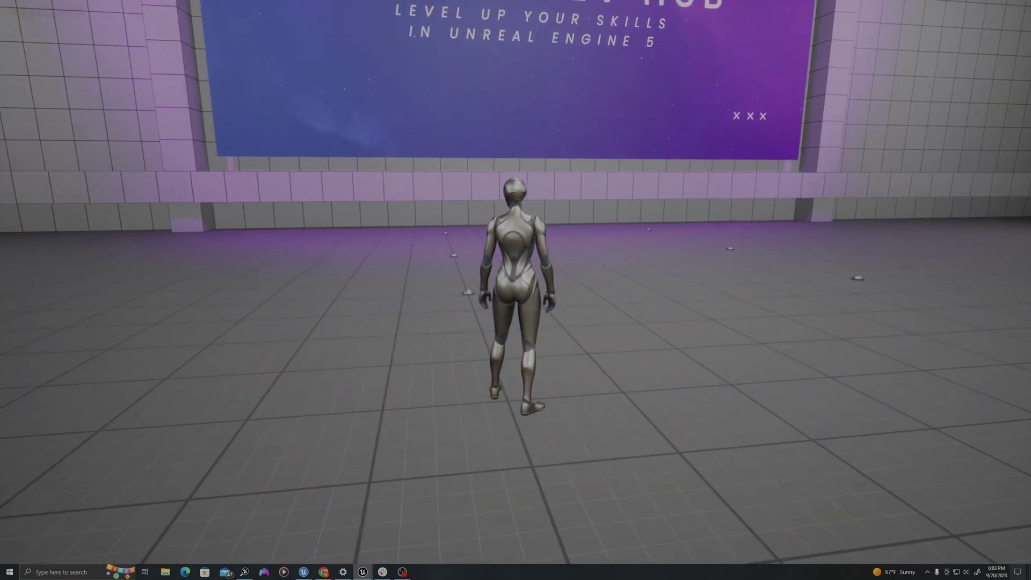
pyautogui.press('e')
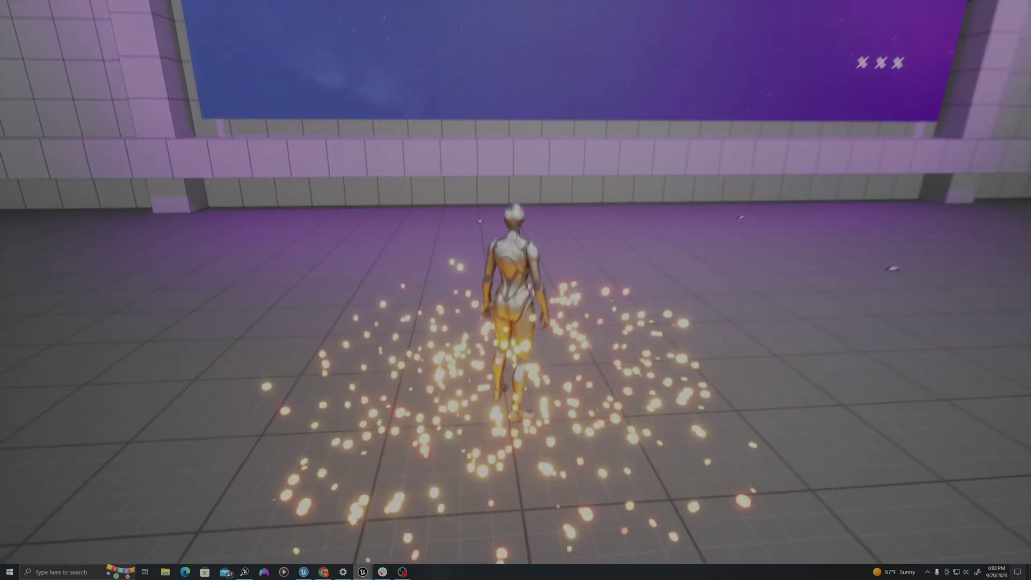
pyautogui.press('w')
pyautogui.press('e')
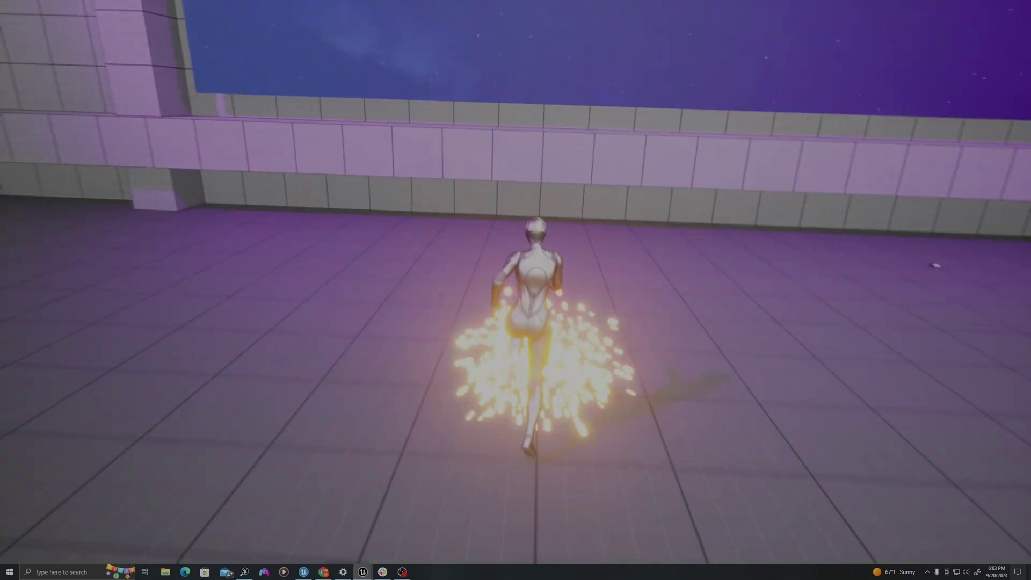
pyautogui.press('w')
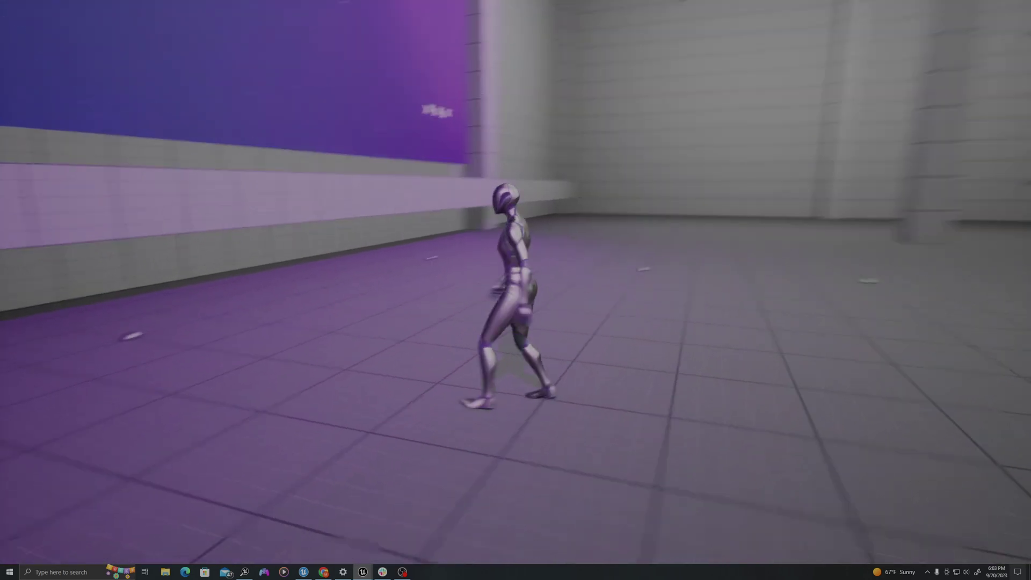
pyautogui.press('e')
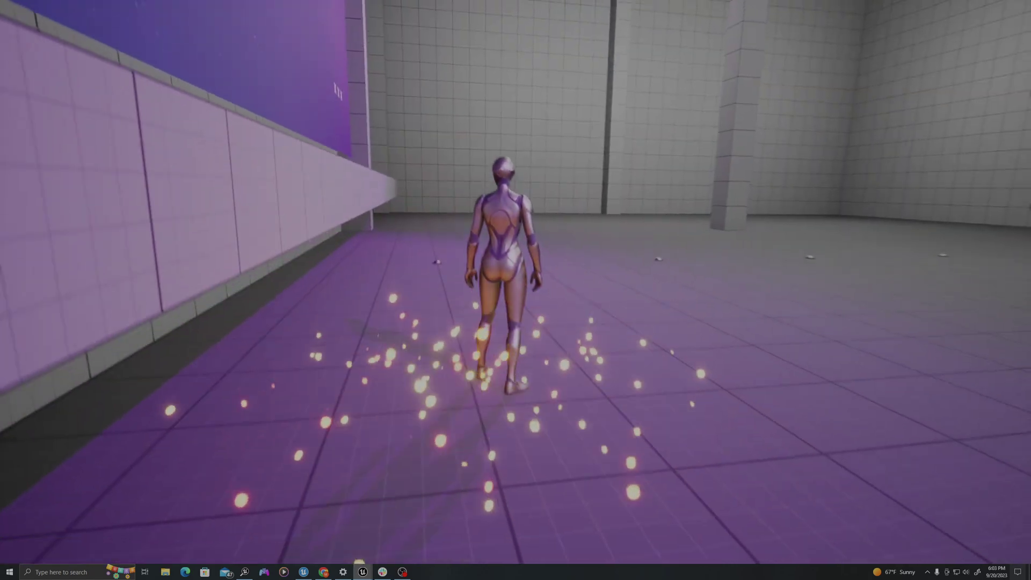
pyautogui.press('w')
pyautogui.press('e')
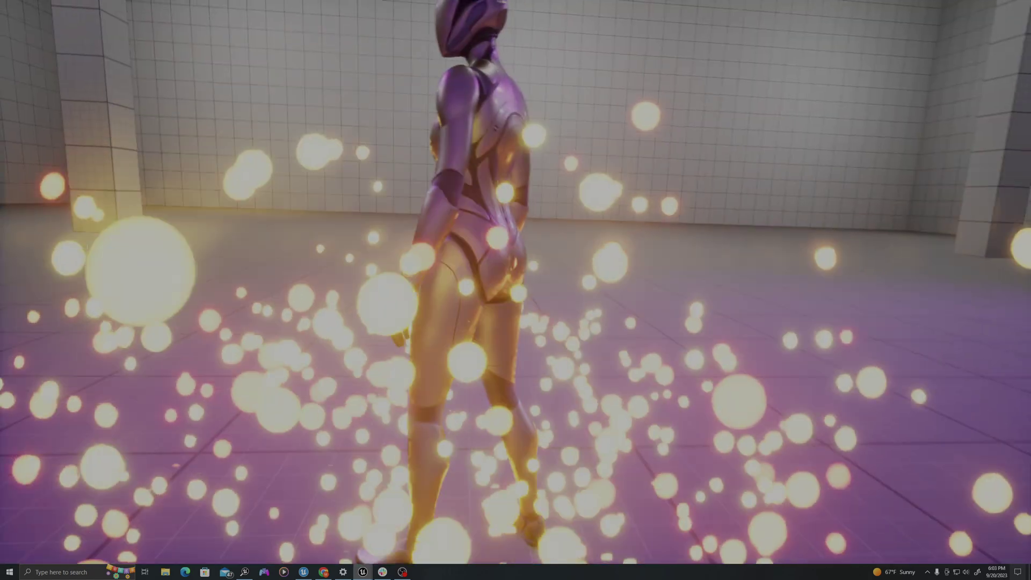
# - Set off the remaining mines near the far wall, then release the mouse
pyautogui.press('w')
pyautogui.press('e')
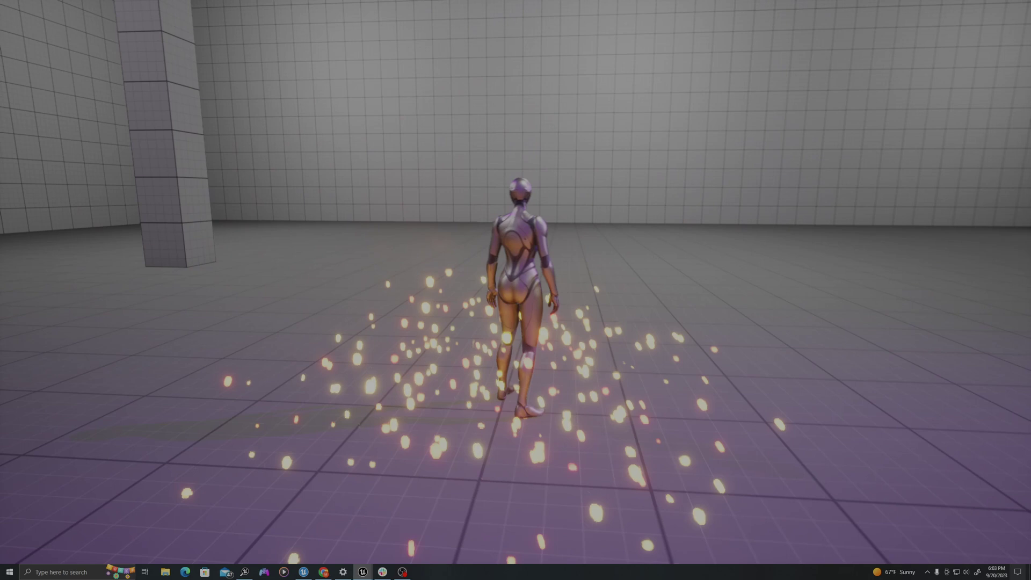
pyautogui.press('w')
pyautogui.press('e')
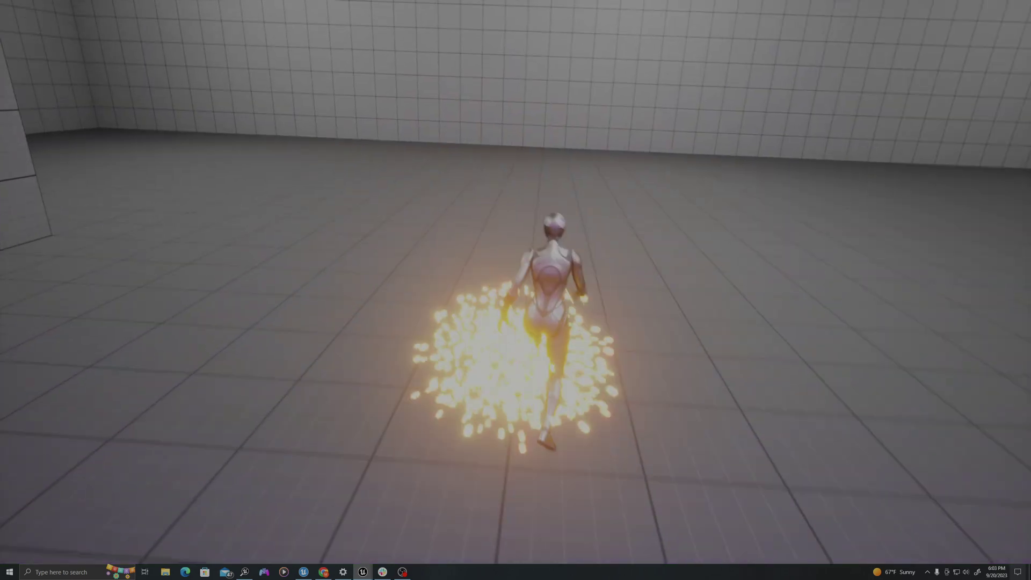
pyautogui.press('w')
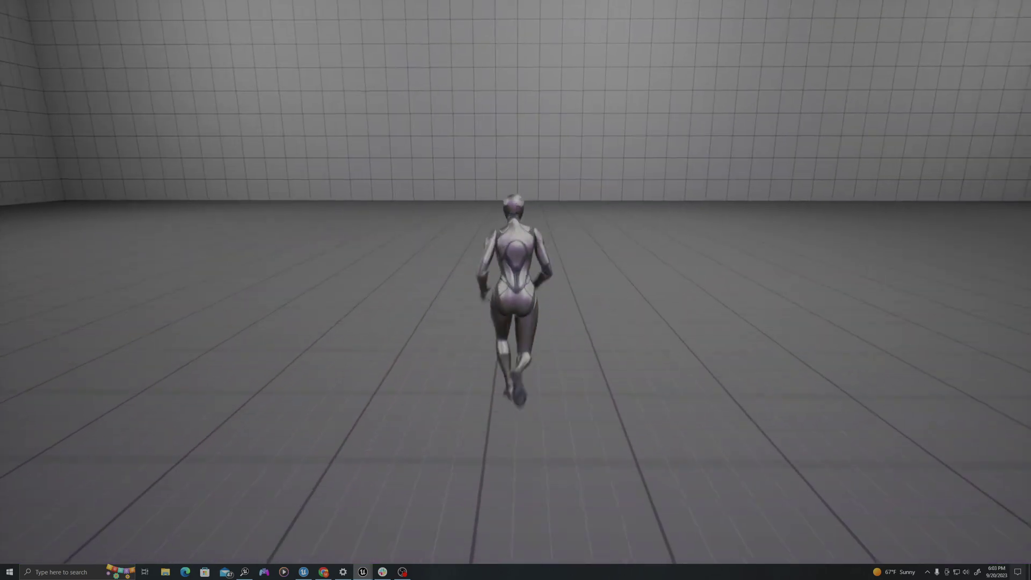
pyautogui.press('e')
pyautogui.press('a')
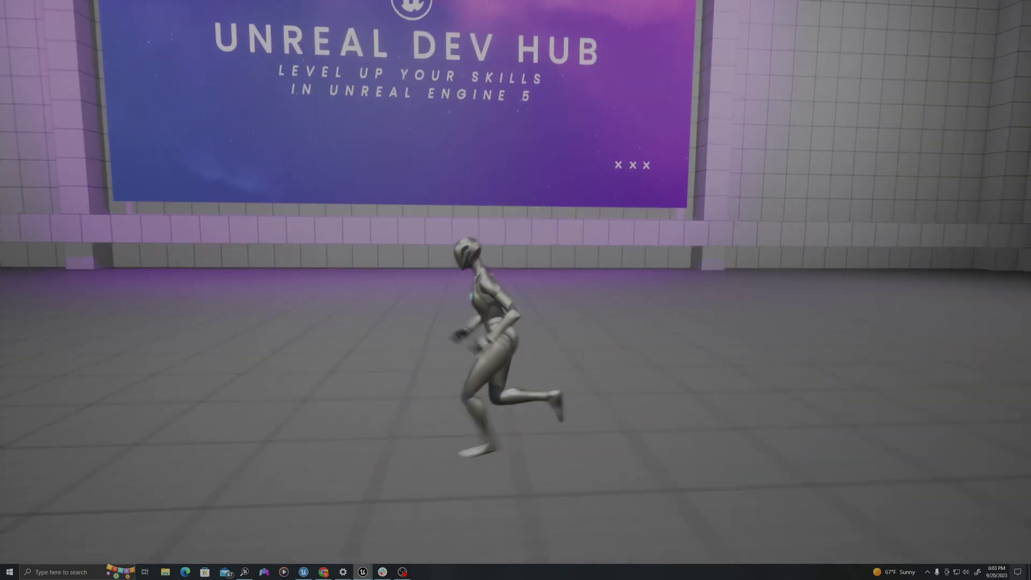
pyautogui.press('a')
pyautogui.press('w')
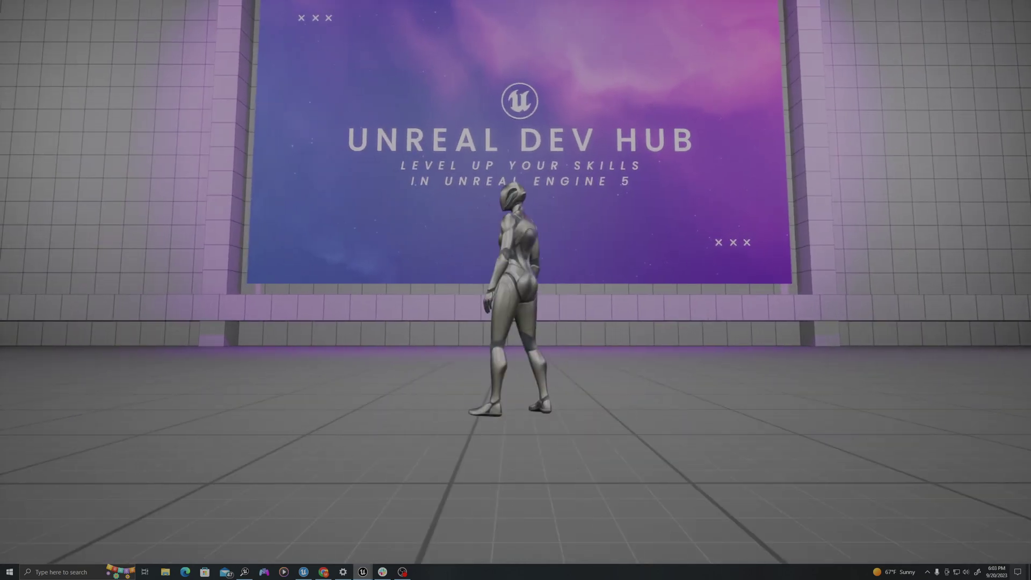
pyautogui.press('`')
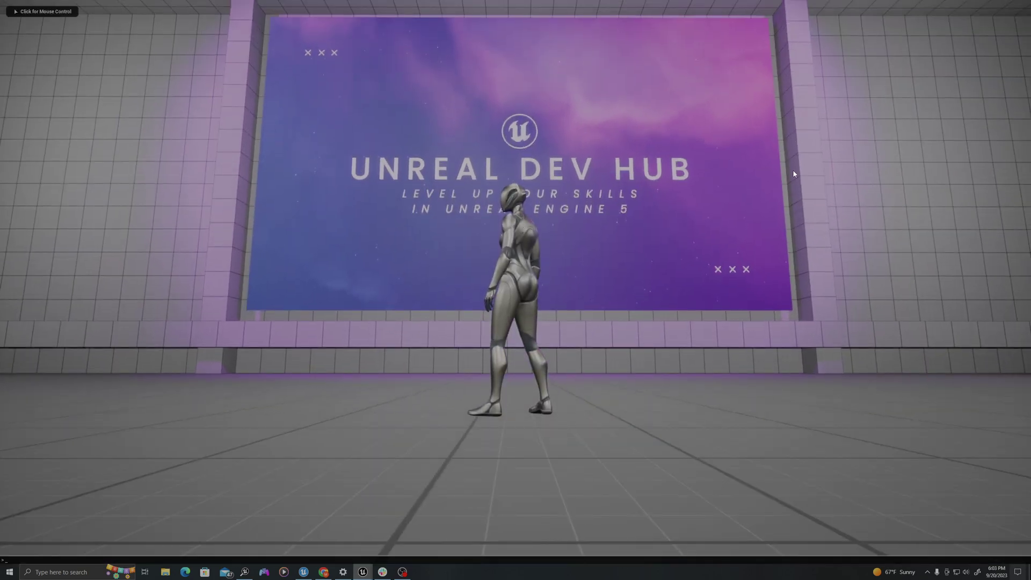